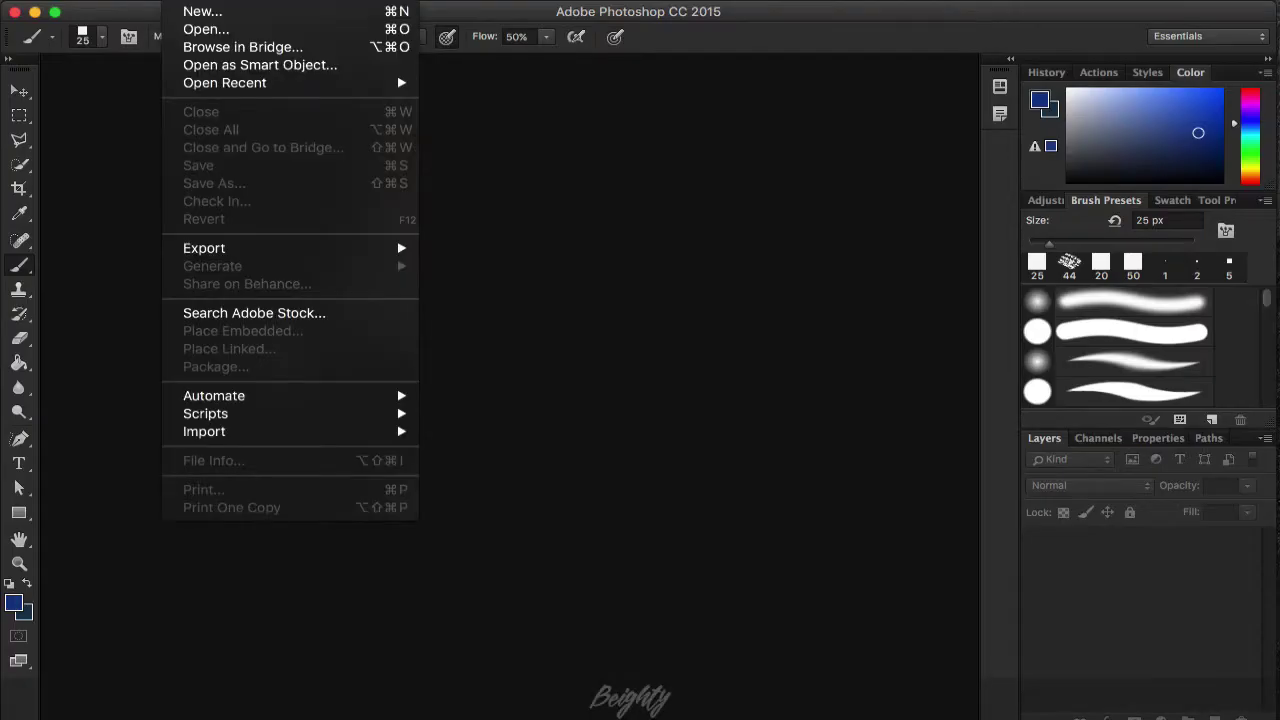
Confirm the New dialog to create the blank portrait document
{"action": "left_click", "coordinate": [973, 207]}
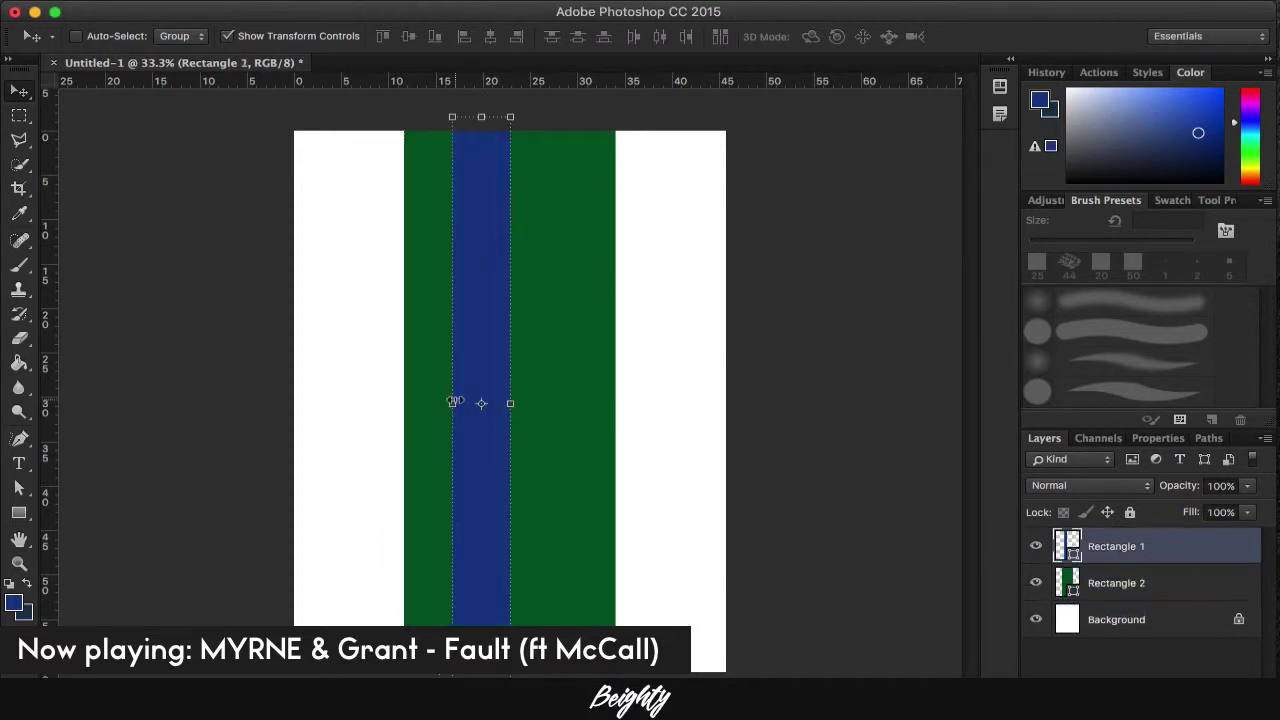
Add the SUPERDIVINITY text on the stripe and draw the pink block in the top-left corner
{"action": "key", "text": "t"}
{"action": "left_click", "coordinate": [569, 373]}
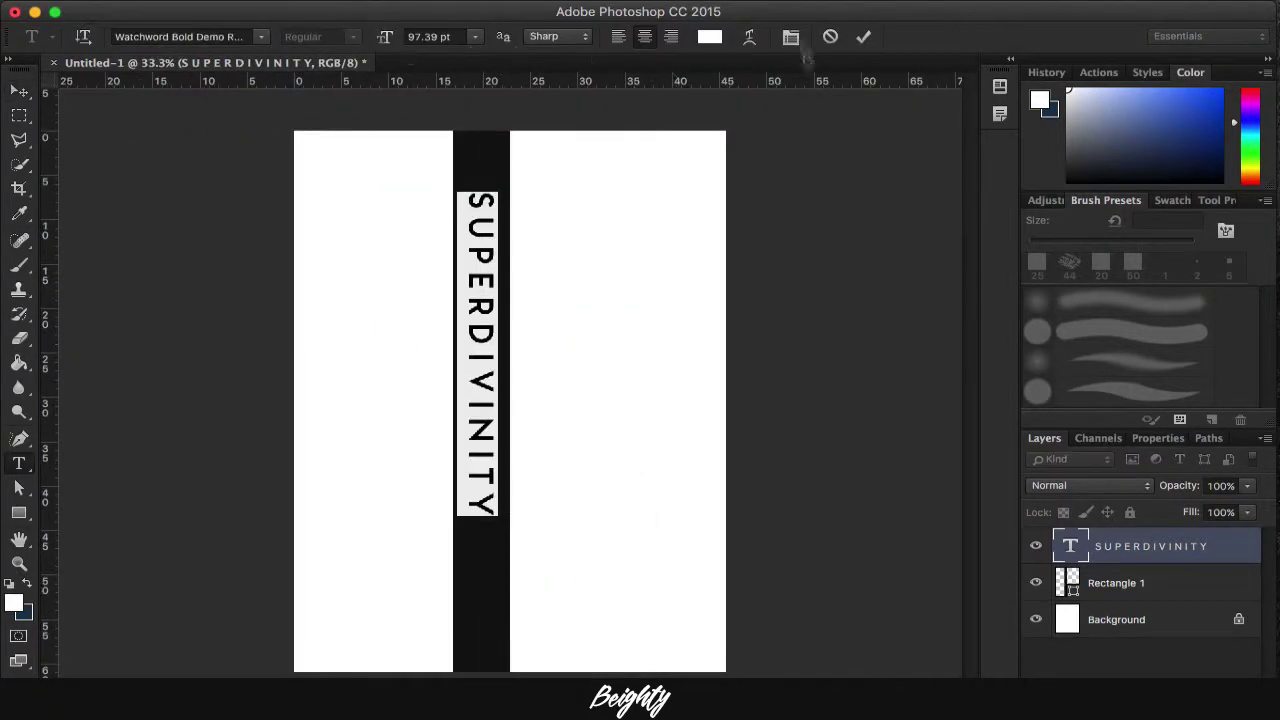
{"action": "left_click", "coordinate": [19, 91]}
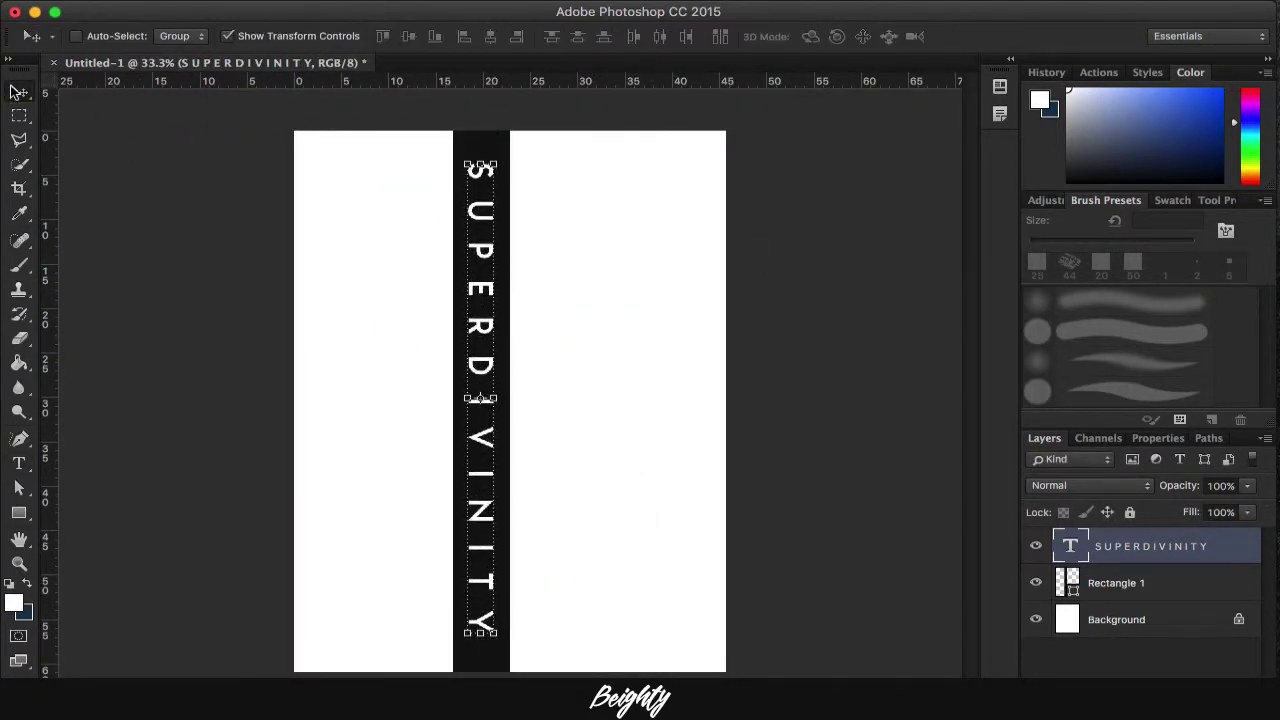
{"action": "left_click_drag", "start_coordinate": [468, 293], "coordinate": [470, 296]}
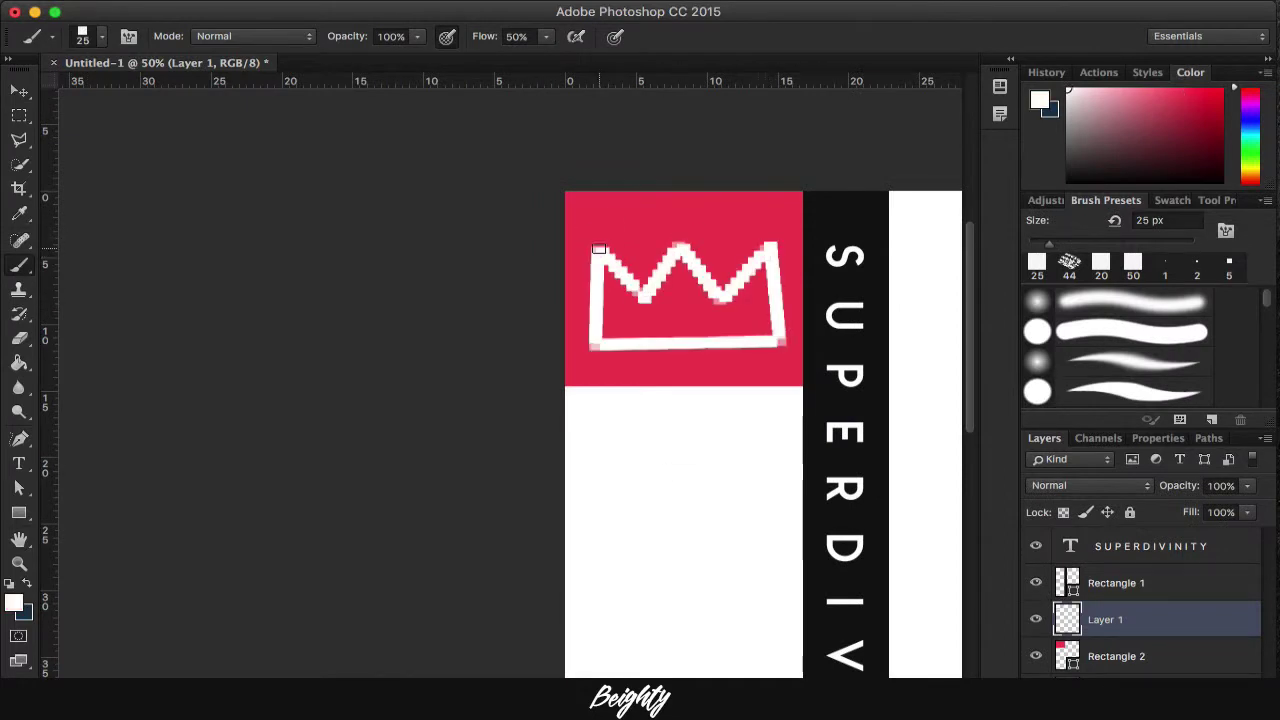
Undo the last brush stroke on the crown
{"action": "key", "text": "ctrl+alt+z"}
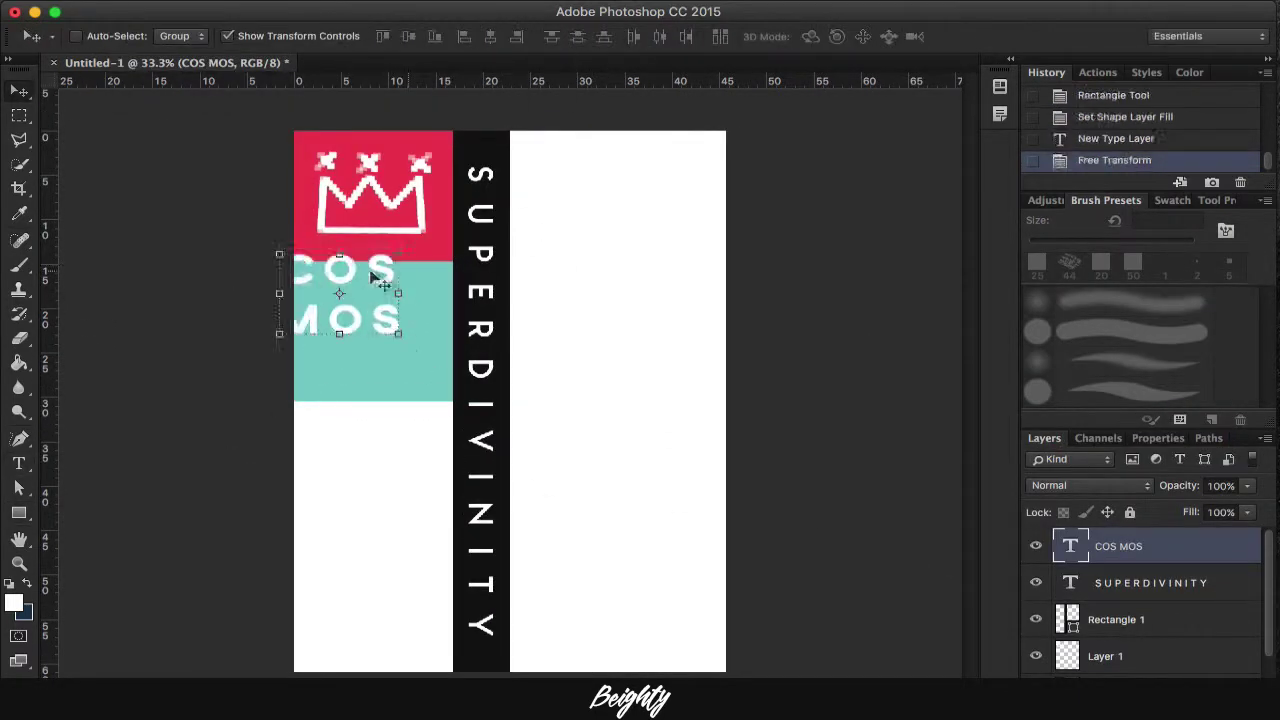
Restyle the COS MOS text, hide the old crown and set up a new brush layer for repainting
{"action": "double_click", "coordinate": [1070, 546]}
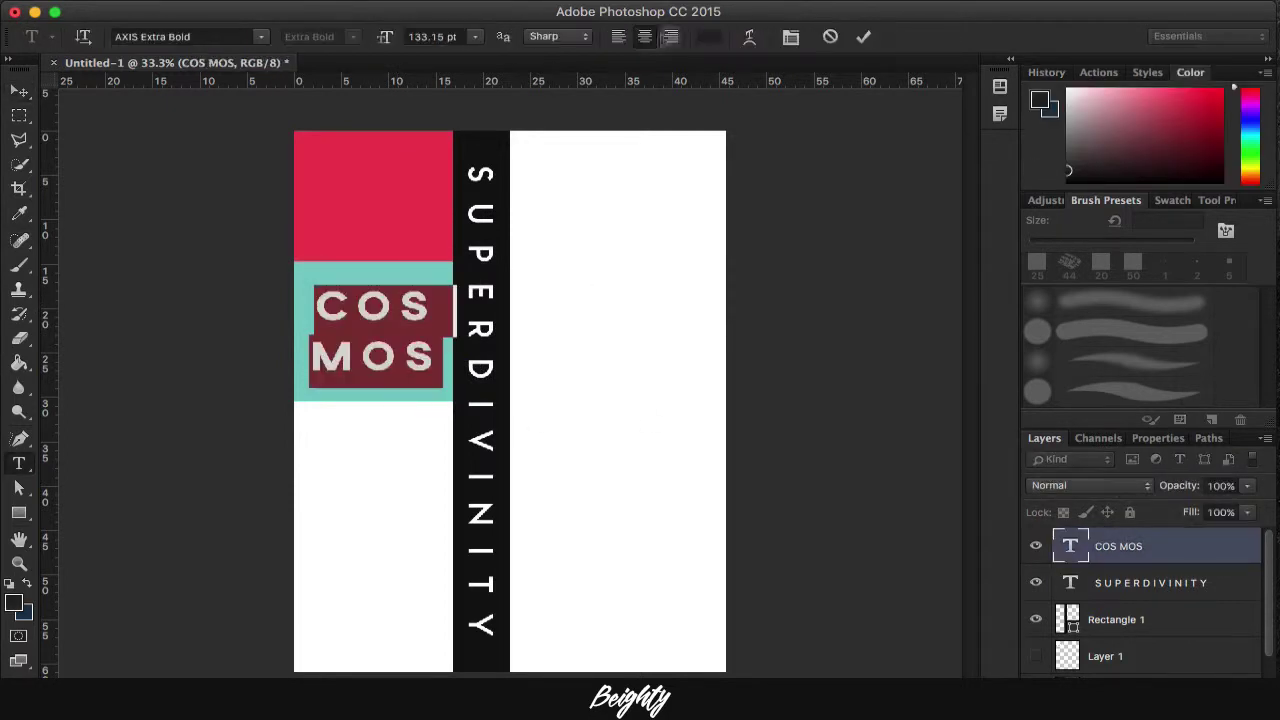
{"action": "left_click", "coordinate": [790, 36]}
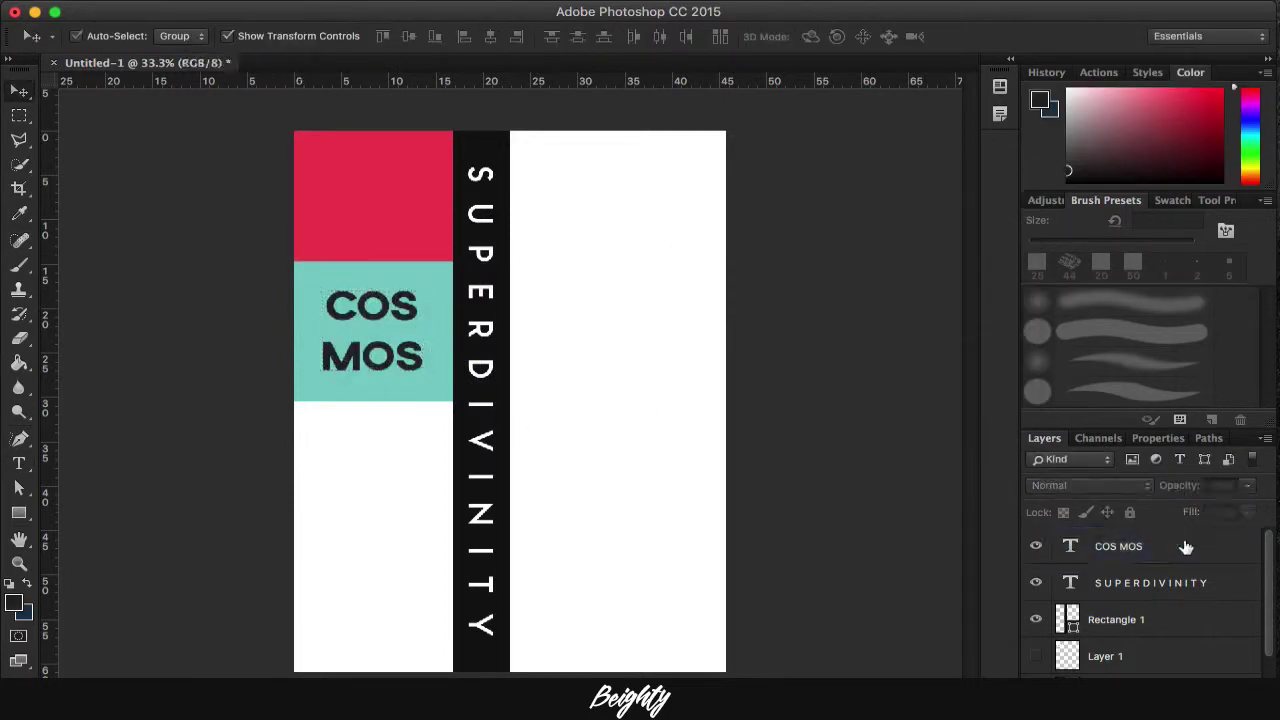
{"action": "left_click", "coordinate": [1038, 655]}
{"action": "key", "text": "ctrl+shift+alt+n"}
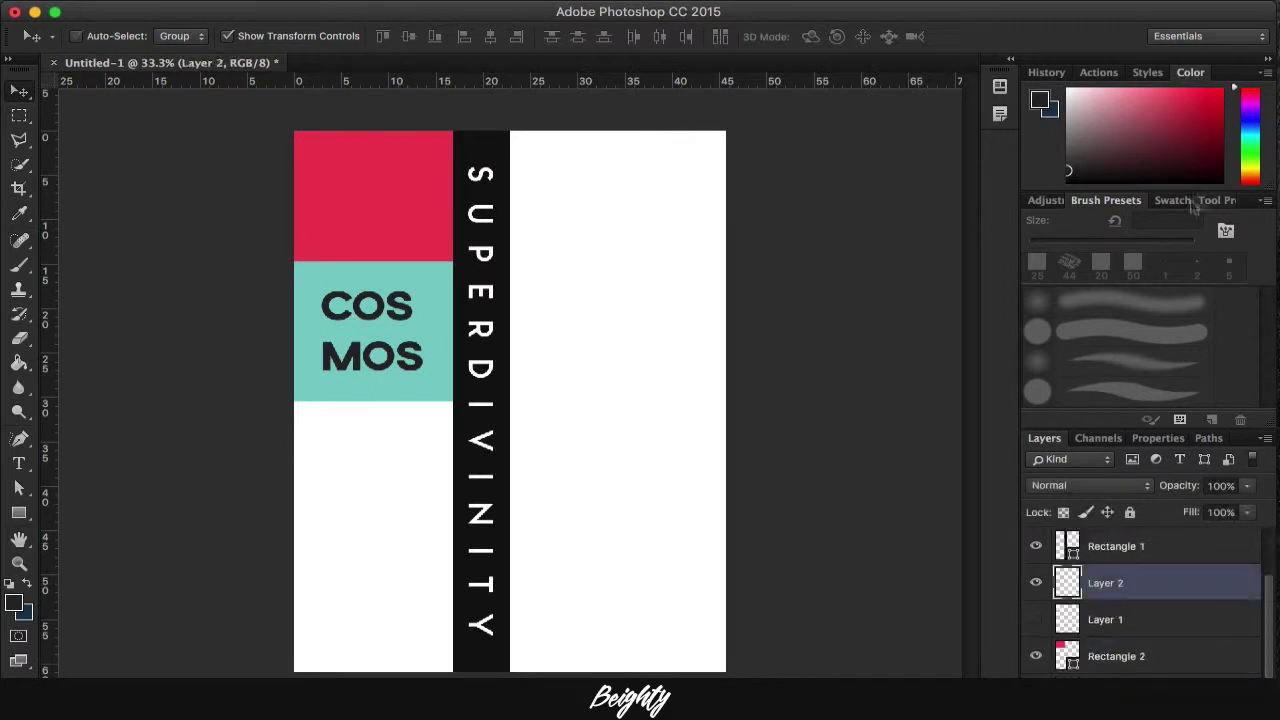
{"action": "key", "text": "b"}
{"action": "key", "text": "ctrl+plus"}
{"action": "key", "text": "F5"}
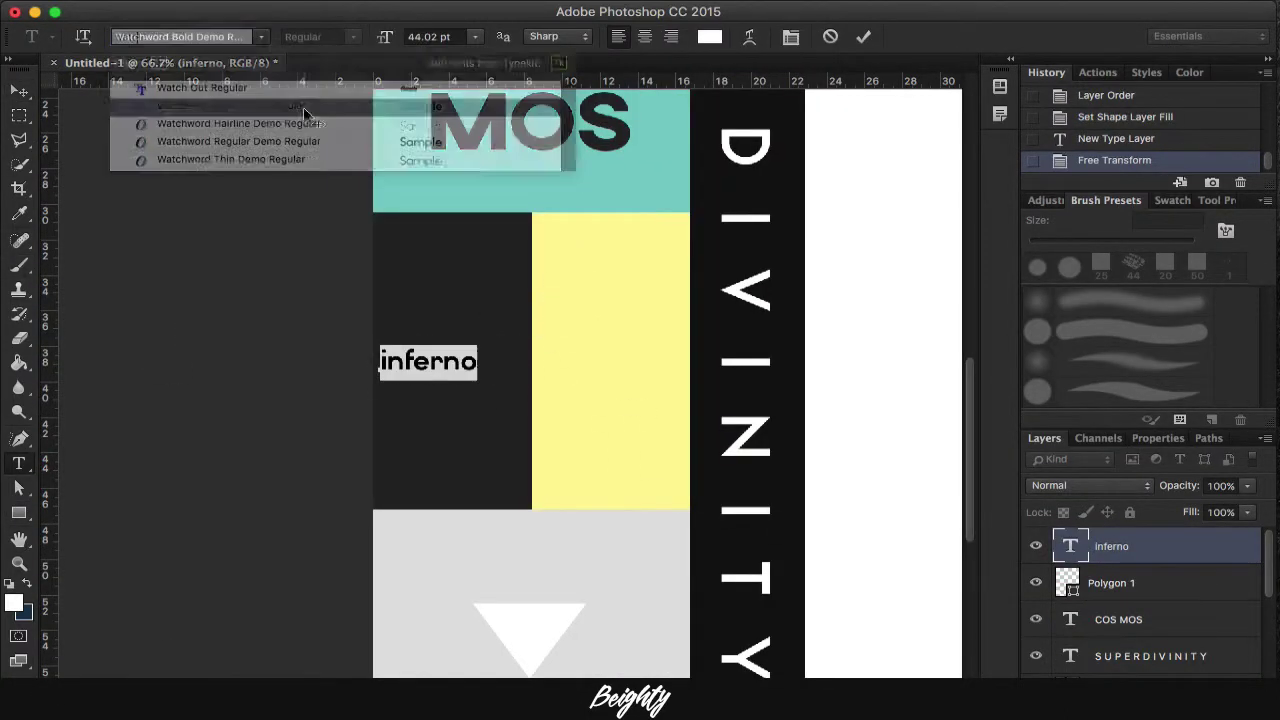
Commit the inferno text and rotate it upright into the yellow block
{"action": "left_click", "coordinate": [598, 572]}
{"action": "left_click_drag", "start_coordinate": [425, 352], "coordinate": [610, 350]}
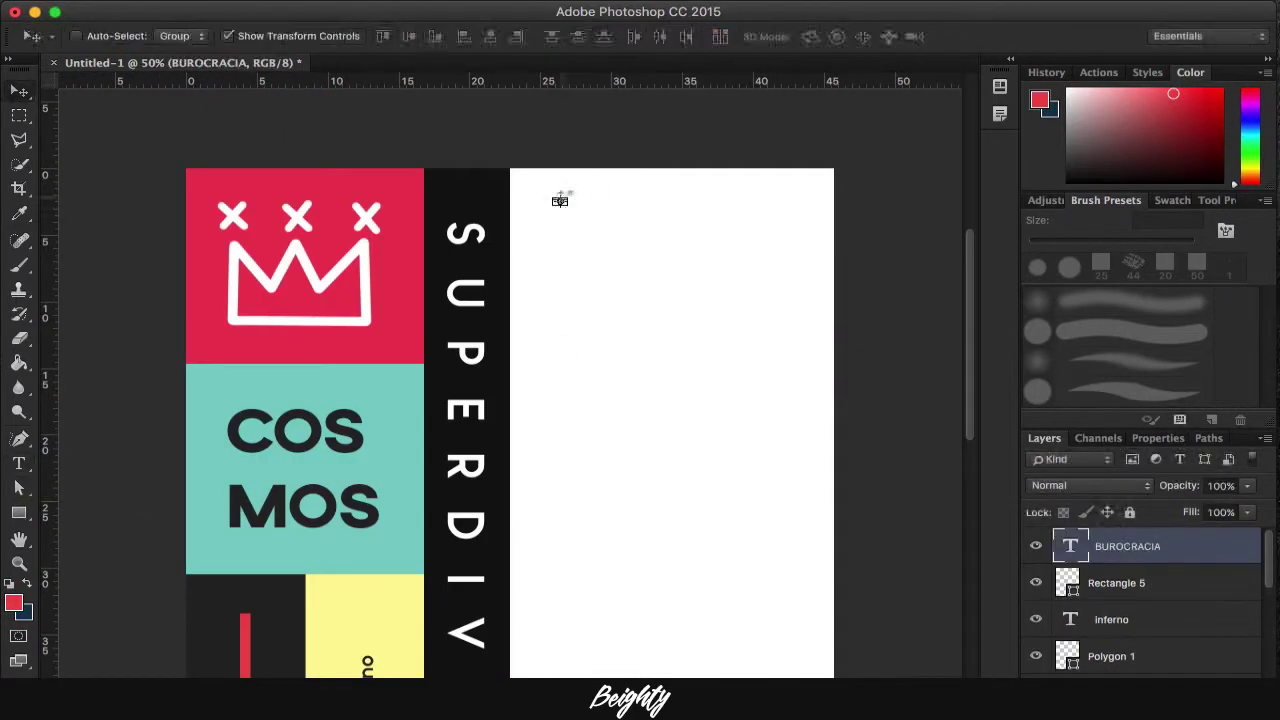
Draw a dark band behind BUROCRACIA and an orange block below it, ordering their layers
{"action": "left_click_drag", "start_coordinate": [540, 140], "coordinate": [731, 167]}
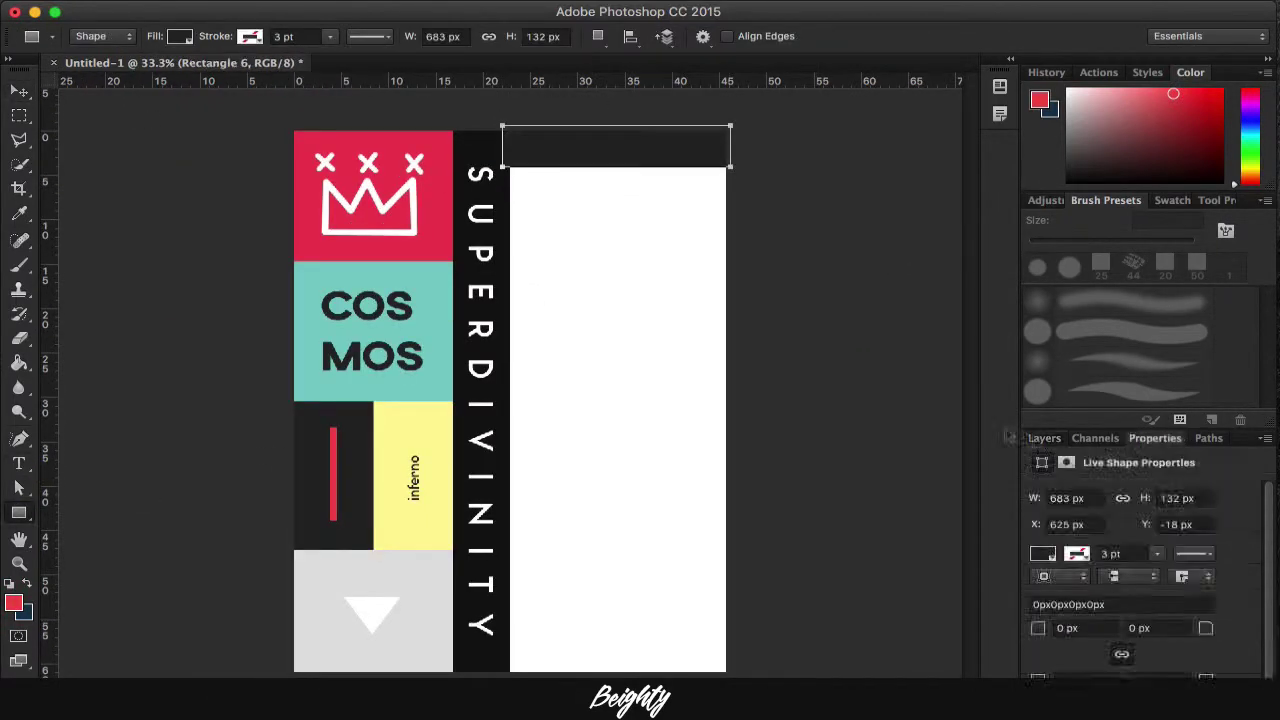
{"action": "left_click_drag", "start_coordinate": [1163, 666], "coordinate": [1163, 560]}
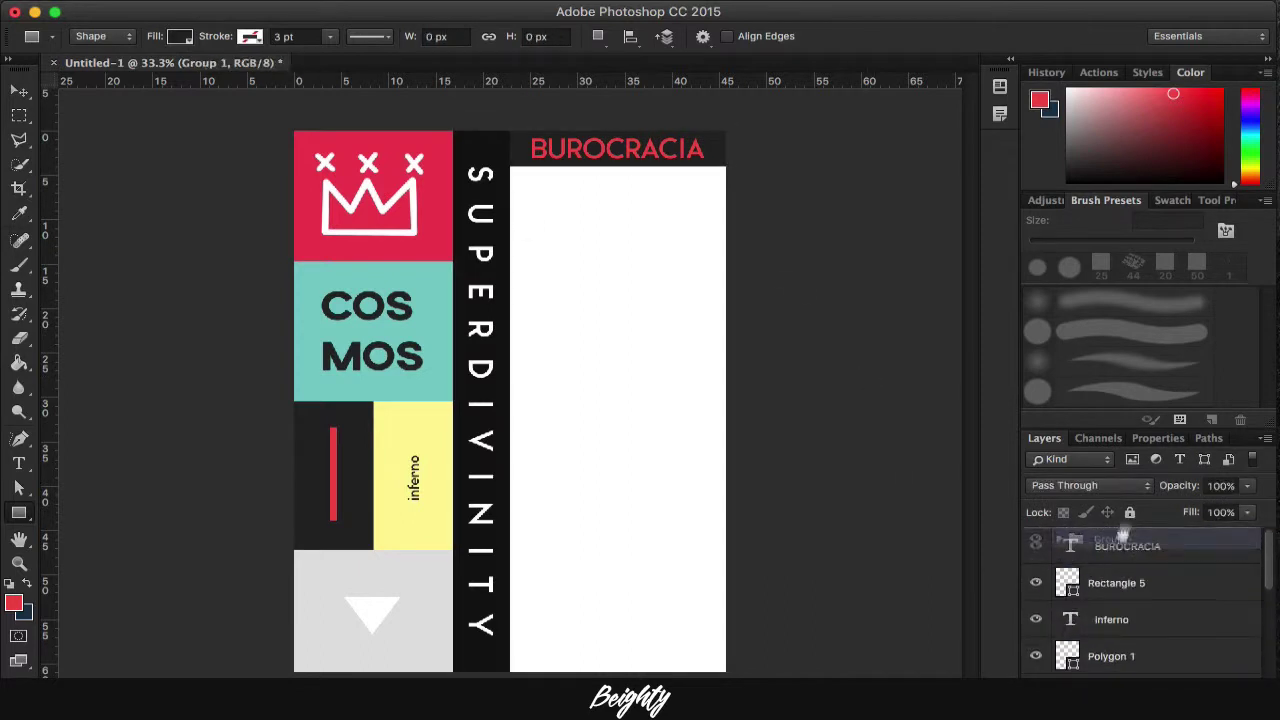
{"action": "left_click_drag", "start_coordinate": [663, 353], "coordinate": [663, 353]}
{"action": "left_click", "coordinate": [1150, 465]}
{"action": "left_click", "coordinate": [1190, 470]}
{"action": "left_click_drag", "start_coordinate": [1145, 632], "coordinate": [1163, 619]}
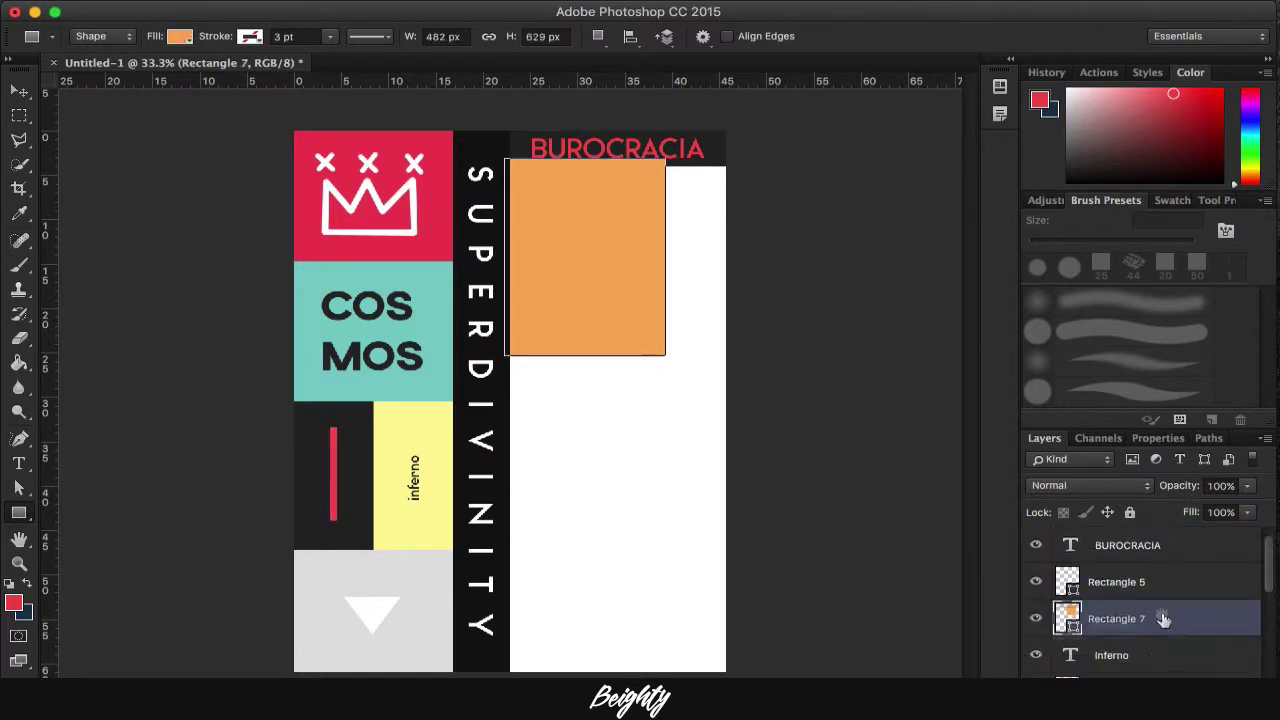
{"action": "scroll", "coordinate": [1150, 600], "scroll_direction": "down", "scroll_amount": 2}
{"action": "left_click", "coordinate": [1131, 608]}
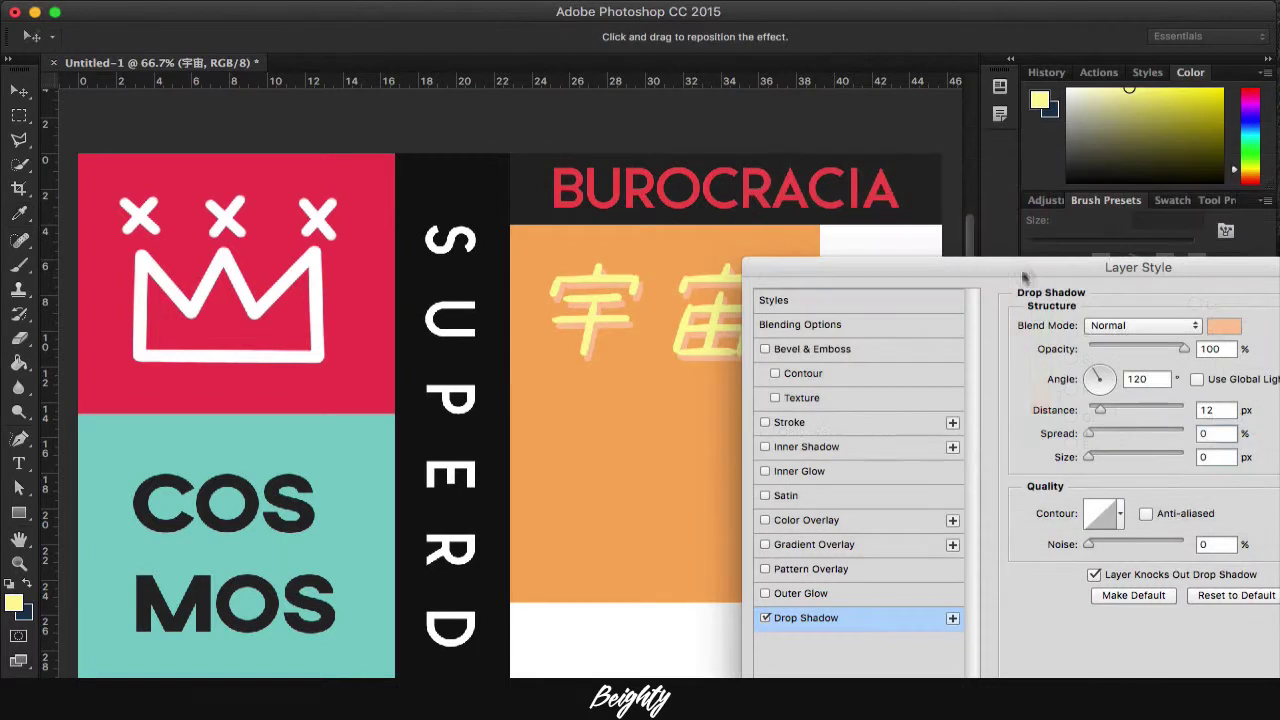
Position and confirm the 宇宙 drop shadow, then start a new text line for GALACTIKA
{"action": "left_click_drag", "start_coordinate": [1147, 277], "coordinate": [1109, 206]}
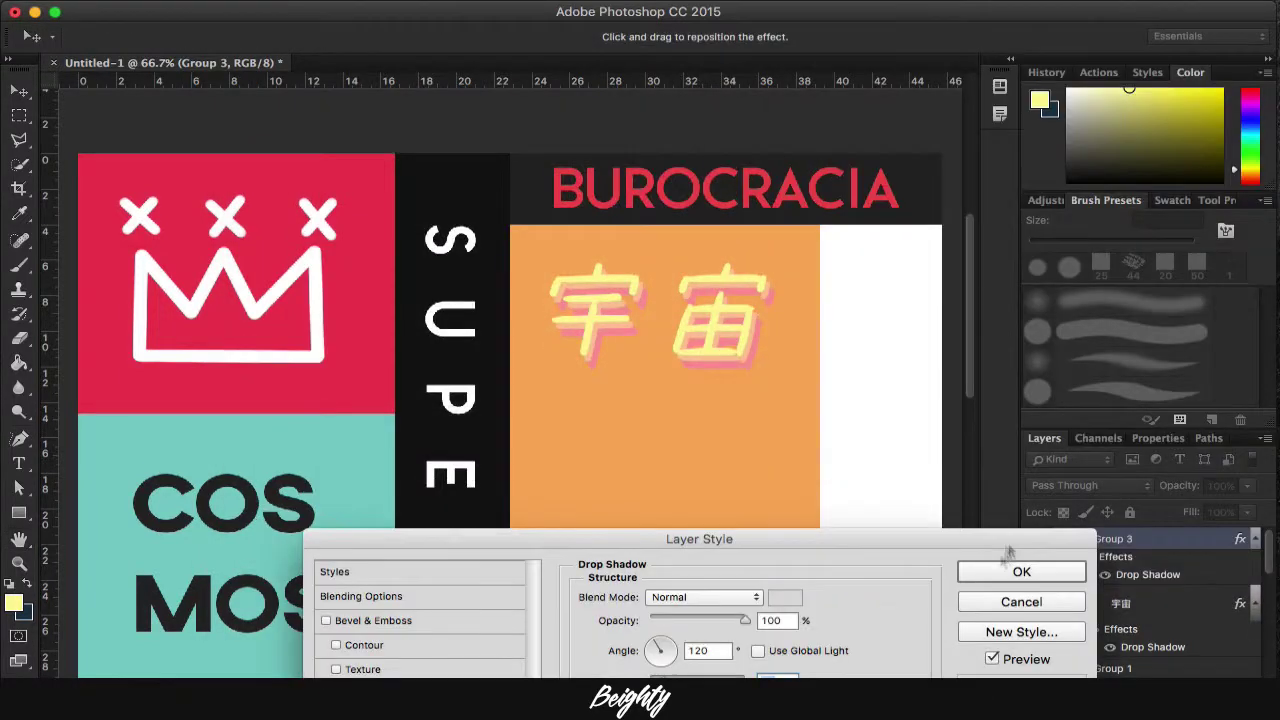
{"action": "left_click", "coordinate": [1021, 571]}
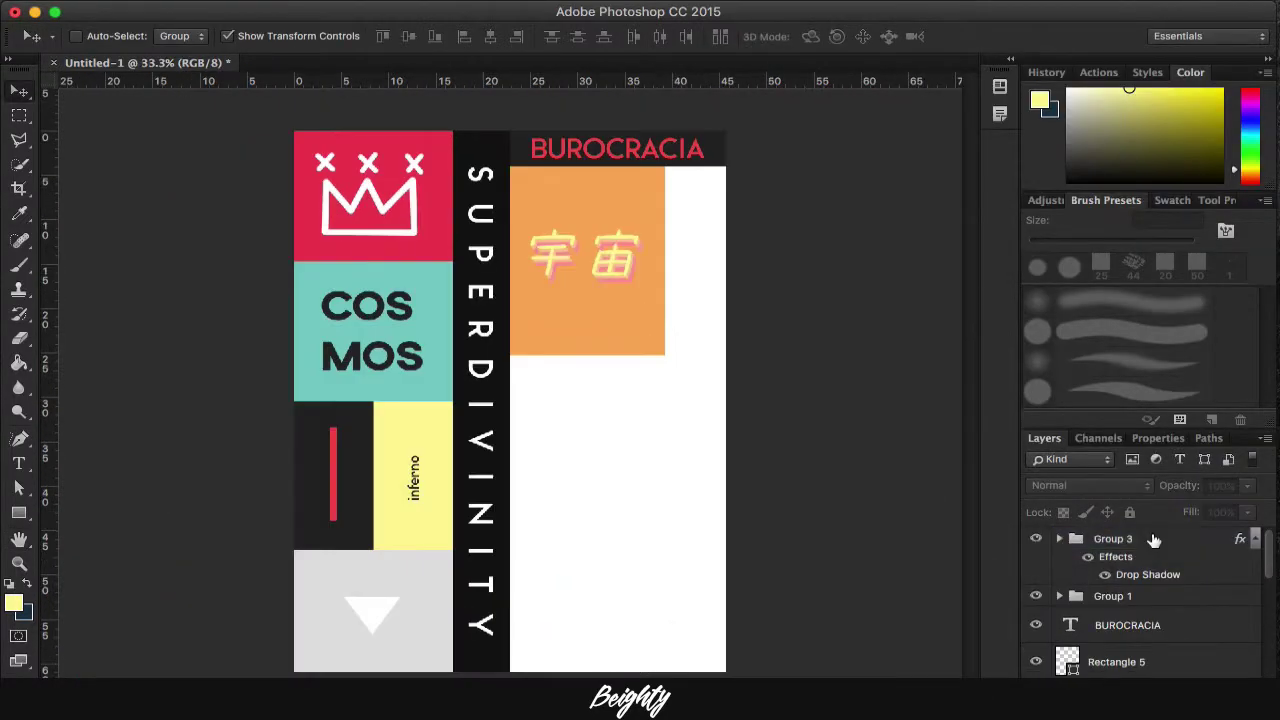
{"action": "key", "text": "t"}
{"action": "left_click", "coordinate": [600, 440]}
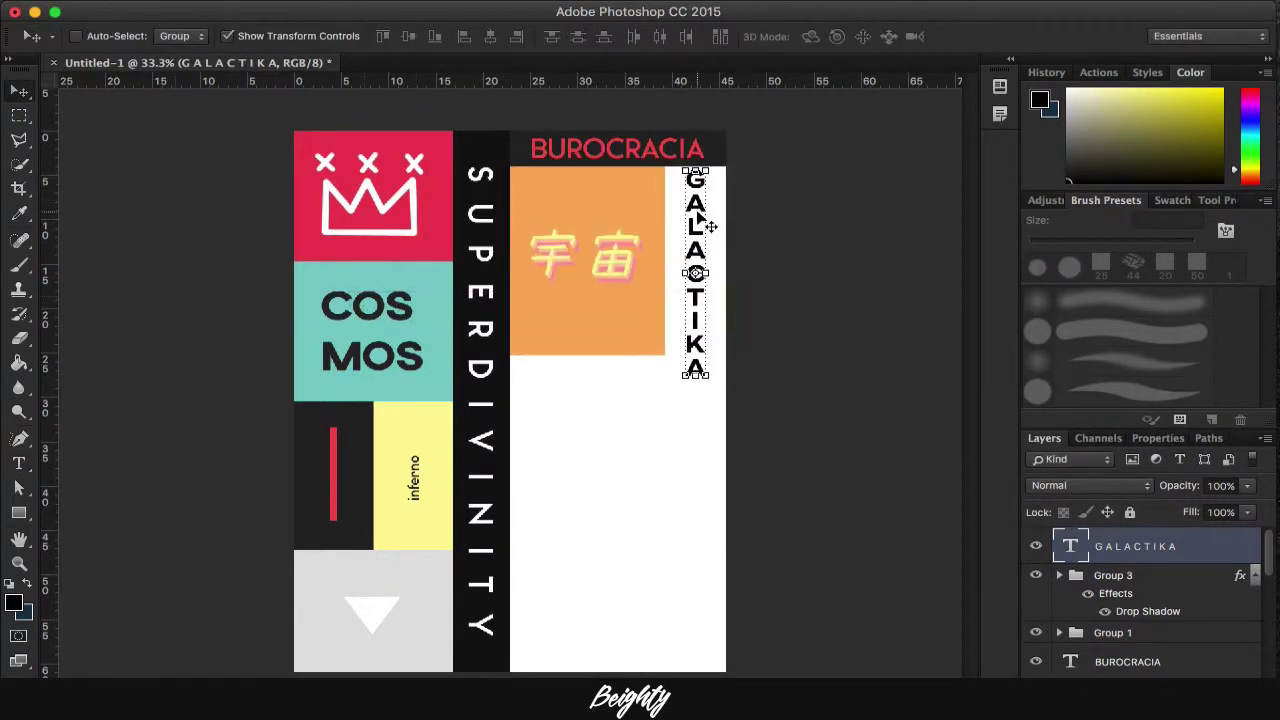
Draw and size a white column right of the orange block for GALACTIKA
{"action": "double_click", "coordinate": [1070, 545]}
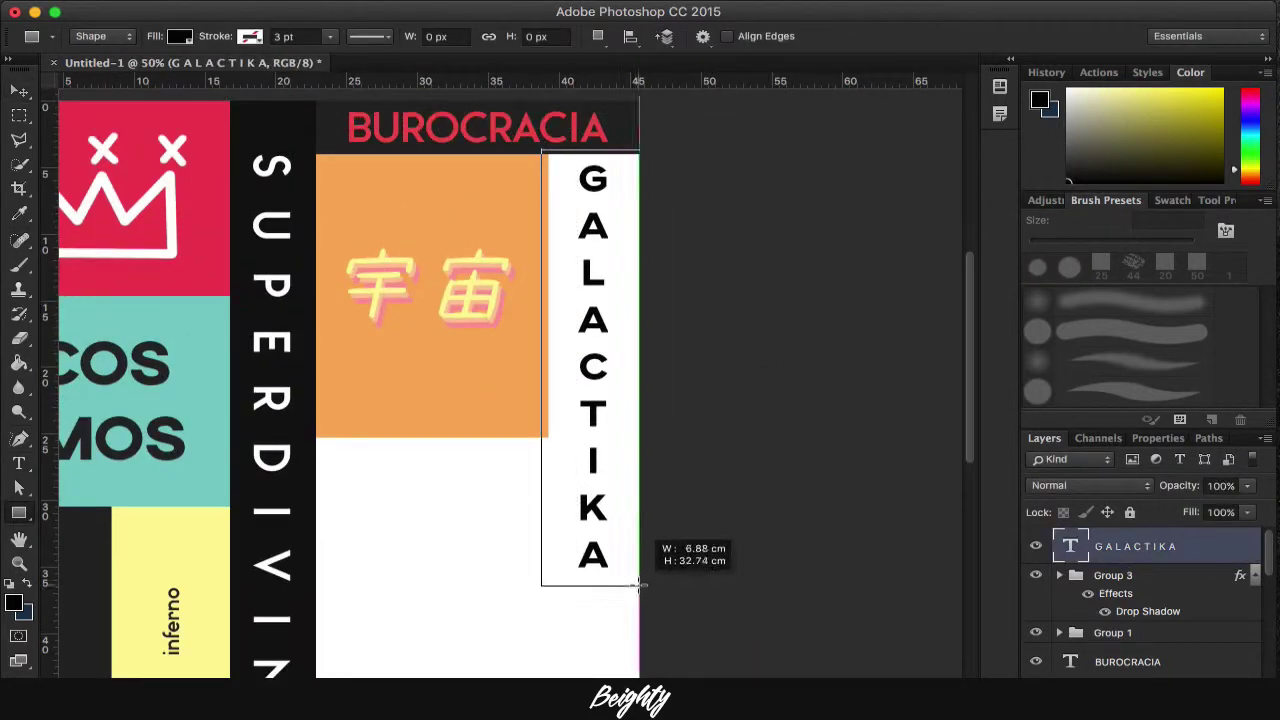
{"action": "left_click_drag", "start_coordinate": [638, 586], "coordinate": [638, 586]}
{"action": "key", "text": "ctrl+t"}
{"action": "left_click_drag", "start_coordinate": [593, 155], "coordinate": [593, 153]}
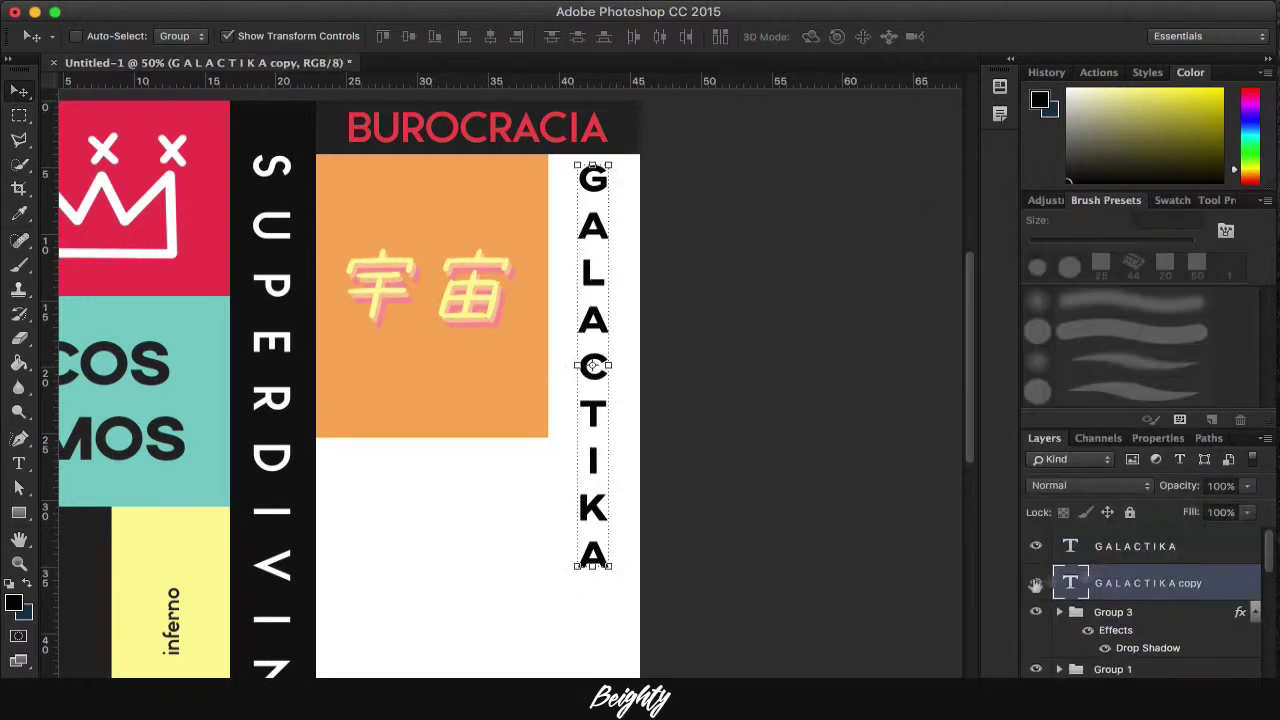
Hide the backup GALACTIKA copy and give the letters a 12.70 pt outline stroke
{"action": "left_click", "coordinate": [1035, 583]}
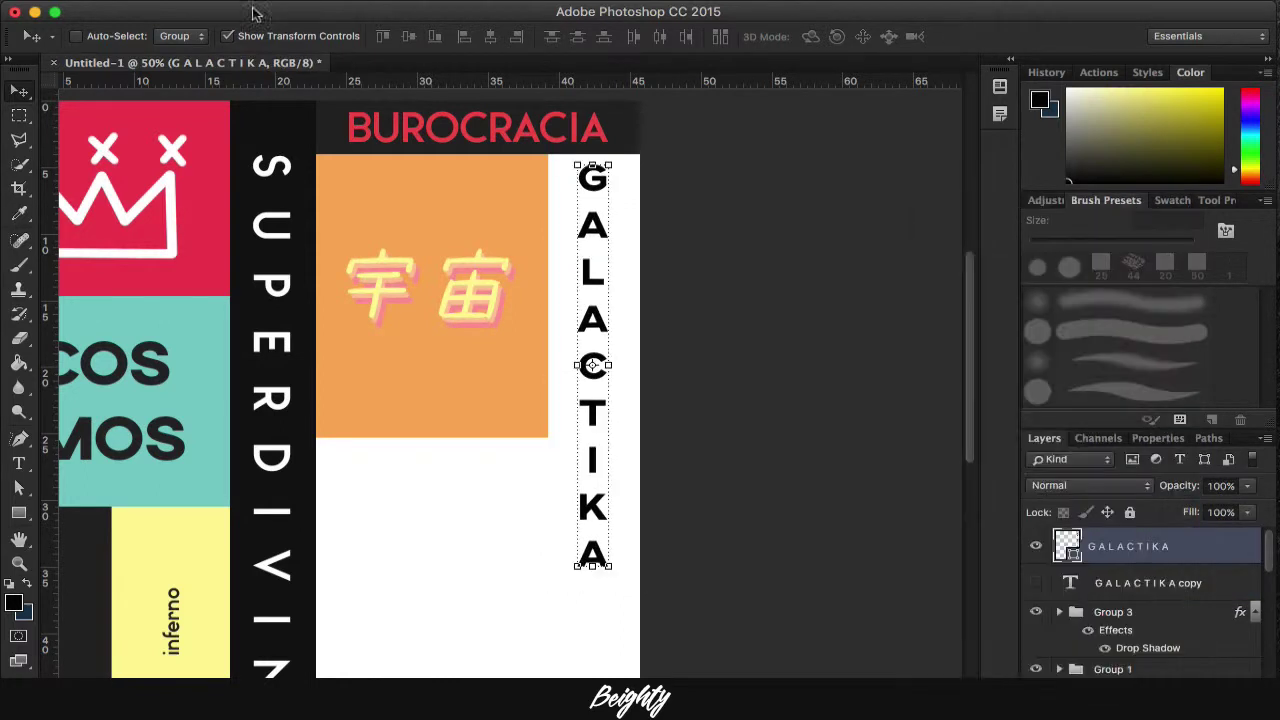
{"action": "left_click", "coordinate": [328, 36]}
{"action": "left_click", "coordinate": [300, 200]}
{"action": "key", "text": "ctrl+plus"}
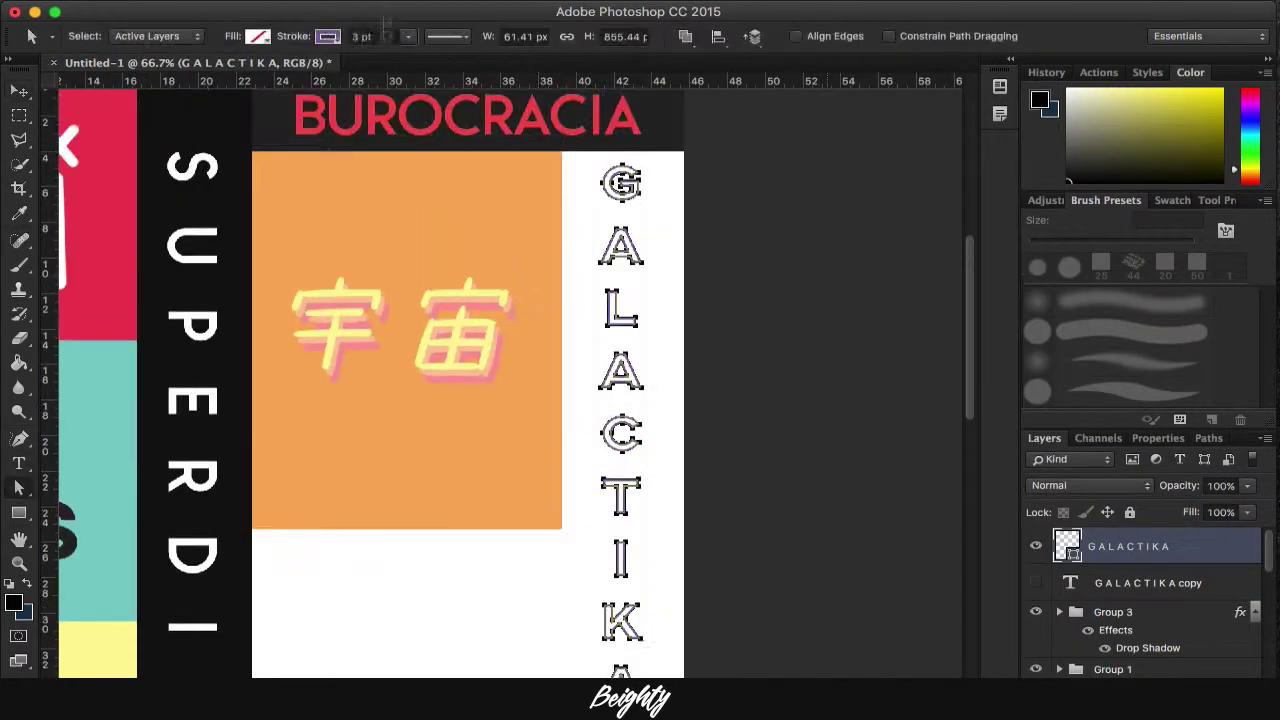
{"action": "left_click_drag", "start_coordinate": [409, 66], "coordinate": [427, 64]}
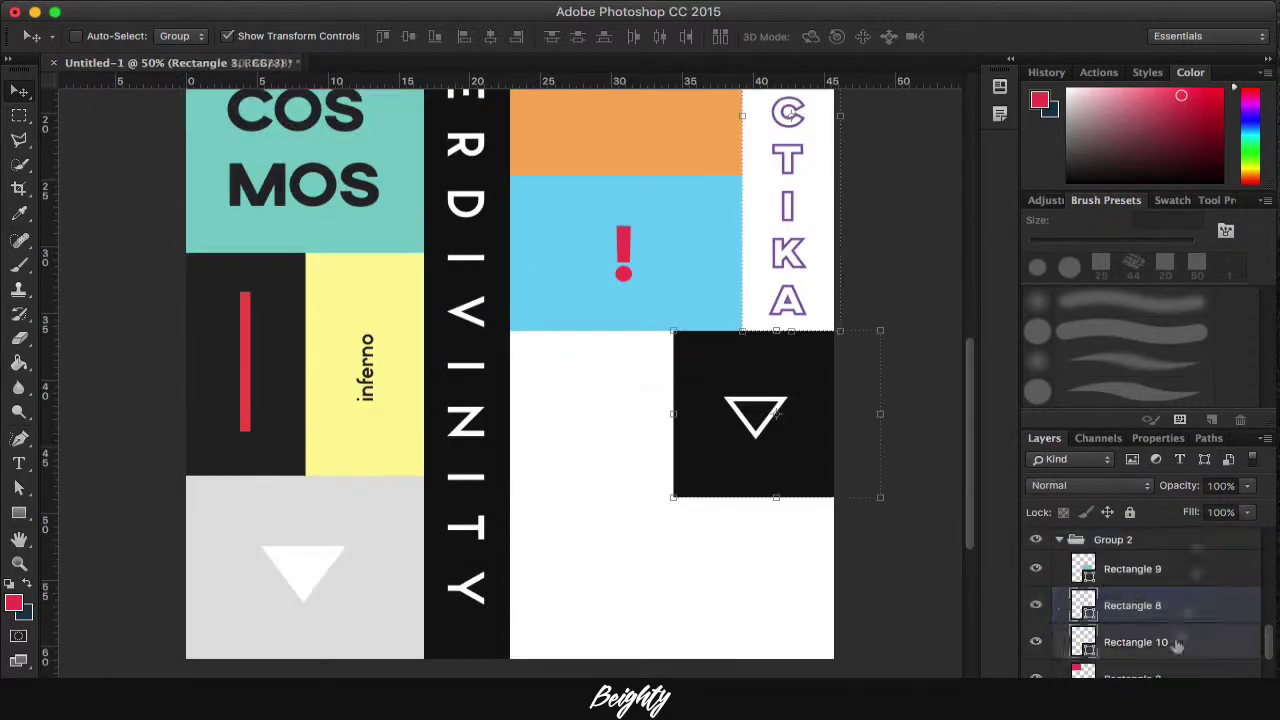
Narrow the black block to 356 px wide and select the white triangle icon
{"action": "type", "text": "356"}
{"action": "key", "text": "Return"}
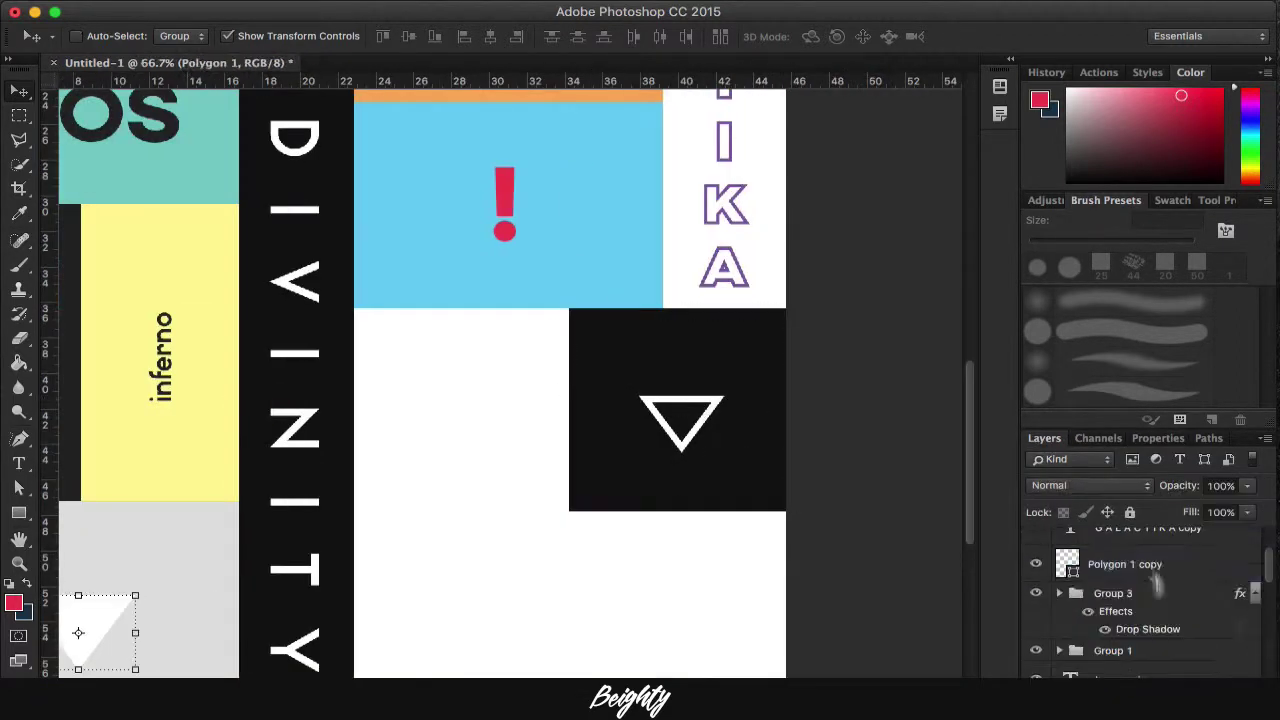
{"action": "left_click", "coordinate": [1150, 566]}
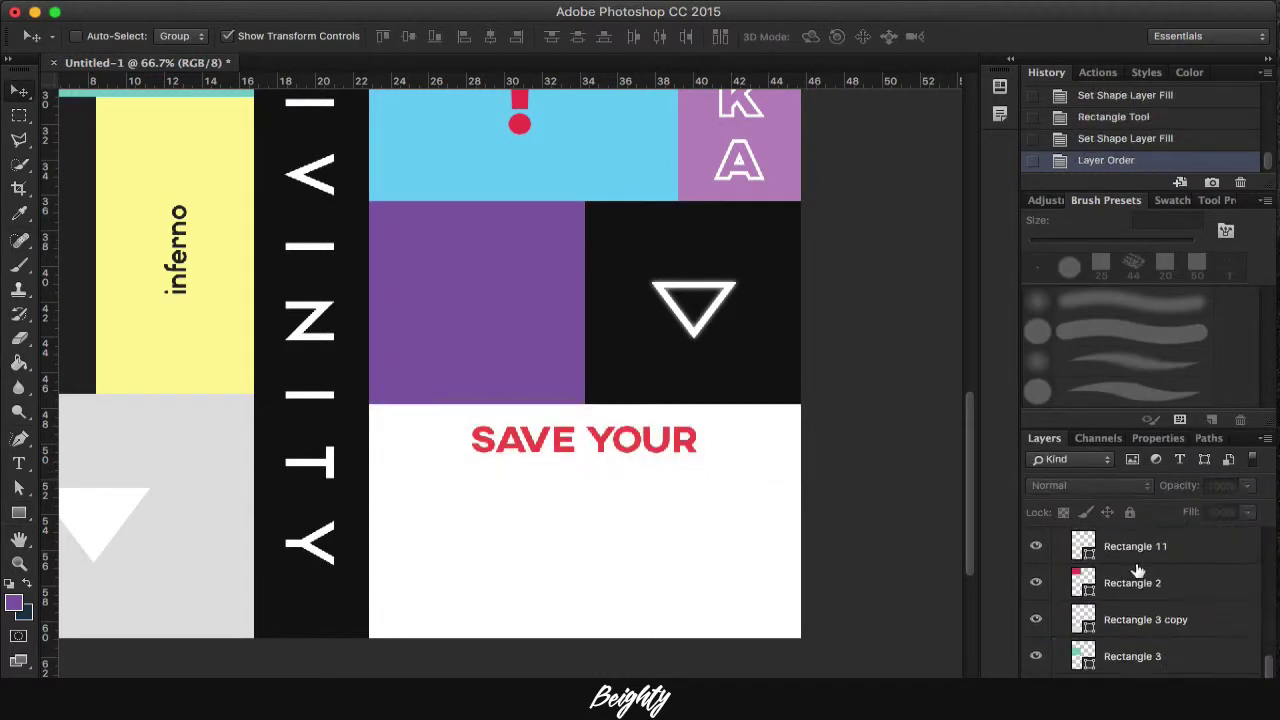
Draw a red-filled square below SAVE YOUR and enlarge it up and left
{"action": "key", "text": "u"}
{"action": "left_click_drag", "start_coordinate": [541, 490], "coordinate": [703, 644]}
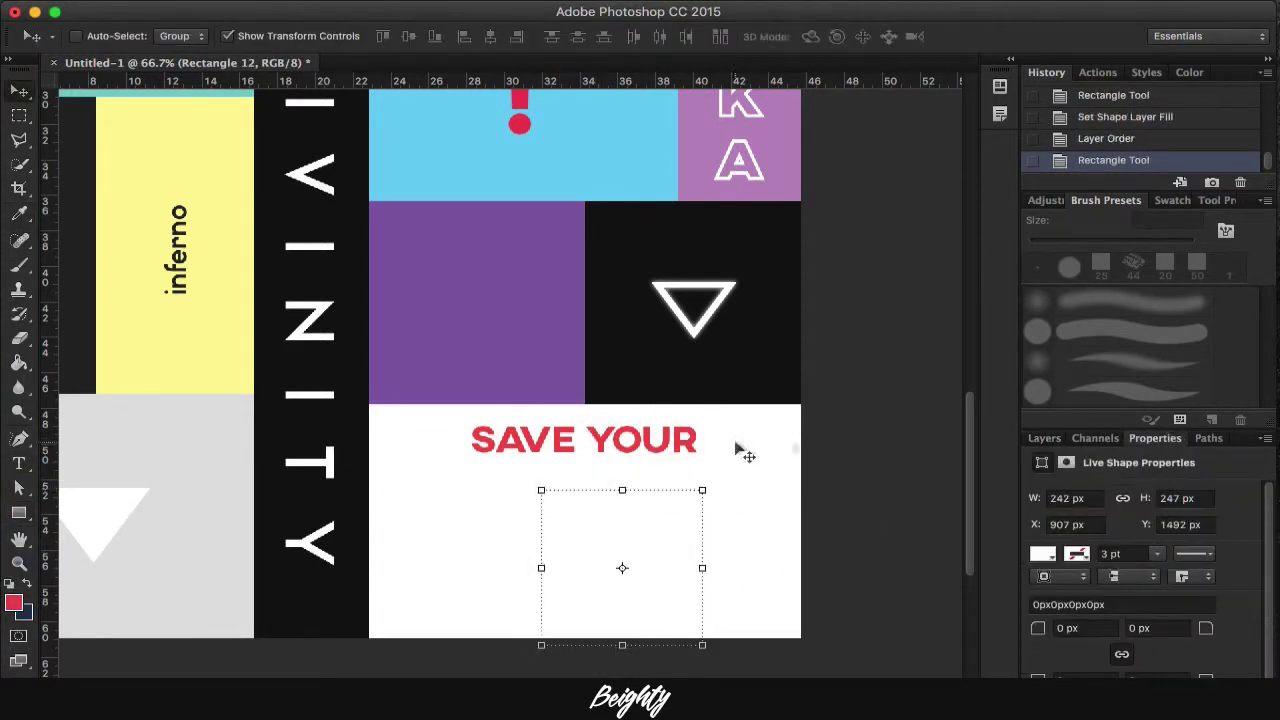
{"action": "key", "text": "alt+BackSpace"}
{"action": "key", "text": "ctrl+t"}
{"action": "left_click_drag", "start_coordinate": [541, 490], "coordinate": [474, 471]}
{"action": "left_click", "coordinate": [1044, 438]}
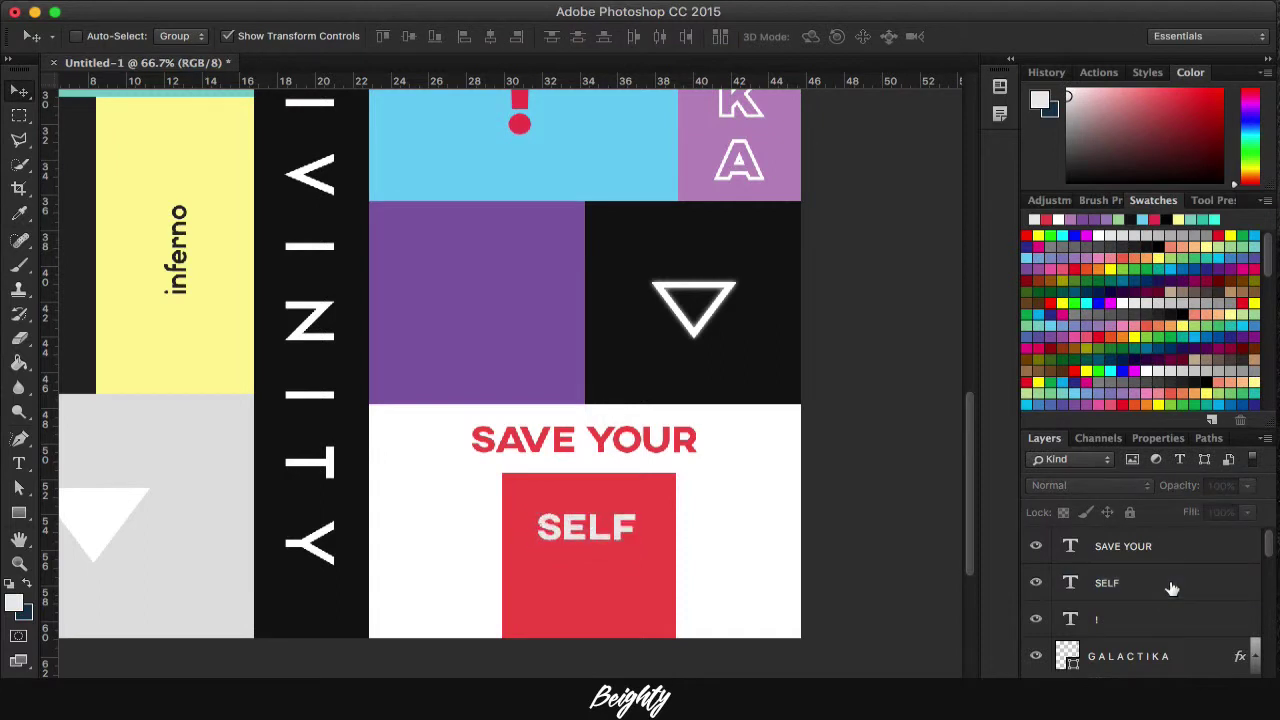
Add a 190 px grey block right of the red square and copy it to the left side
{"action": "key", "text": "u"}
{"action": "key", "text": "ctrl+plus"}
{"action": "key", "text": "ctrl+plus"}
{"action": "left_click_drag", "start_coordinate": [677, 518], "coordinate": [678, 517]}
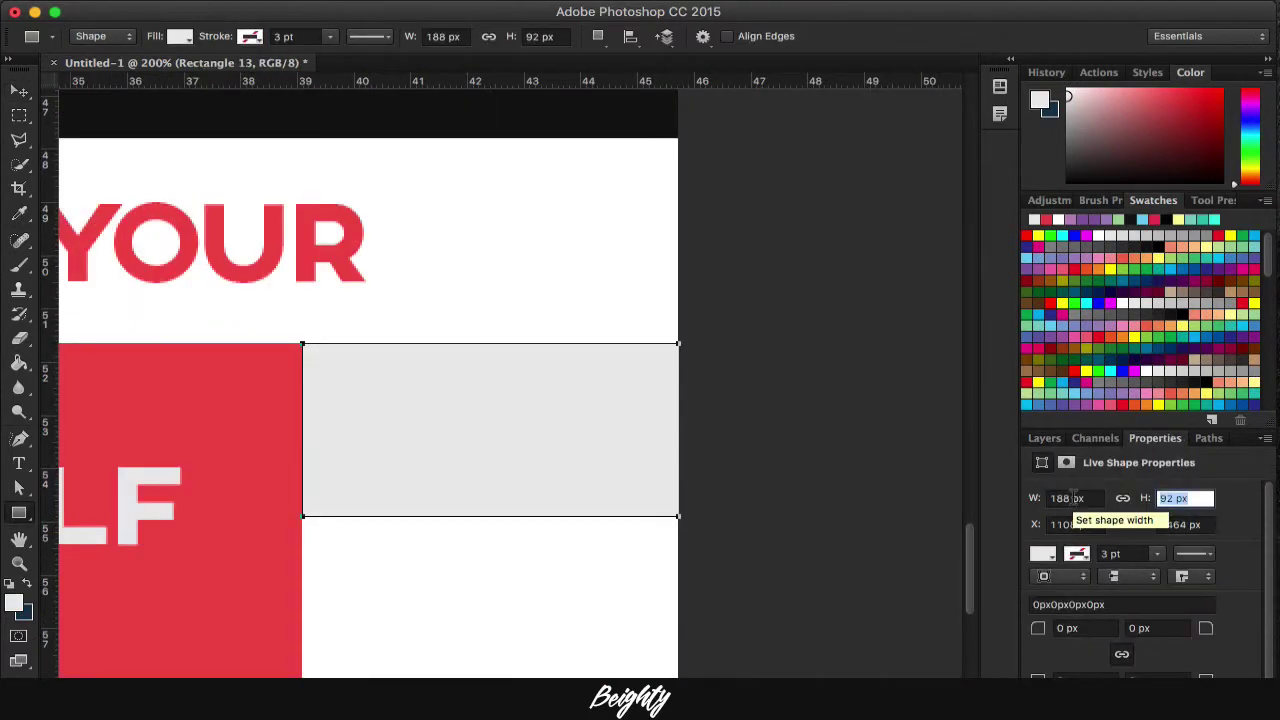
{"action": "key", "text": "Return"}
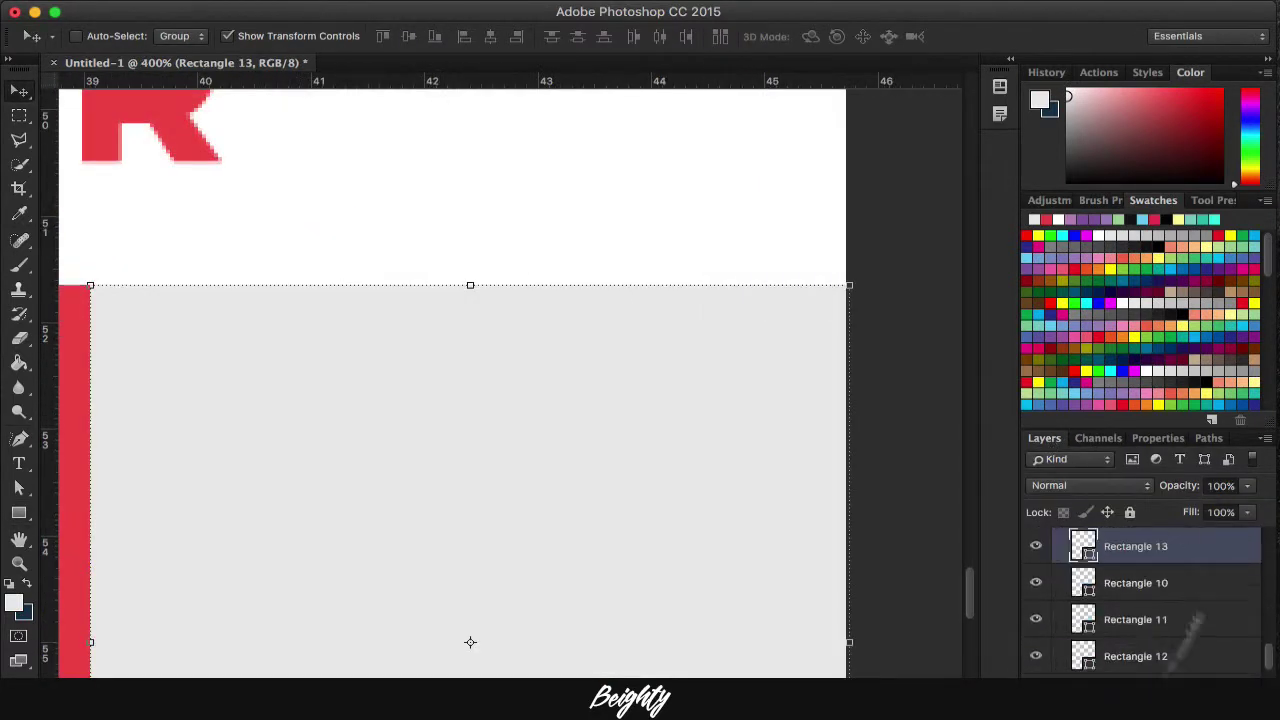
{"action": "key", "text": "ctrl+minus"}
{"action": "key", "text": "ctrl+minus"}
{"action": "key", "text": "ctrl+minus"}
{"action": "left_click_drag", "start_coordinate": [686, 477], "coordinate": [456, 477]}
{"action": "key", "text": "ctrl+plus"}
{"action": "key", "text": "ctrl+plus"}
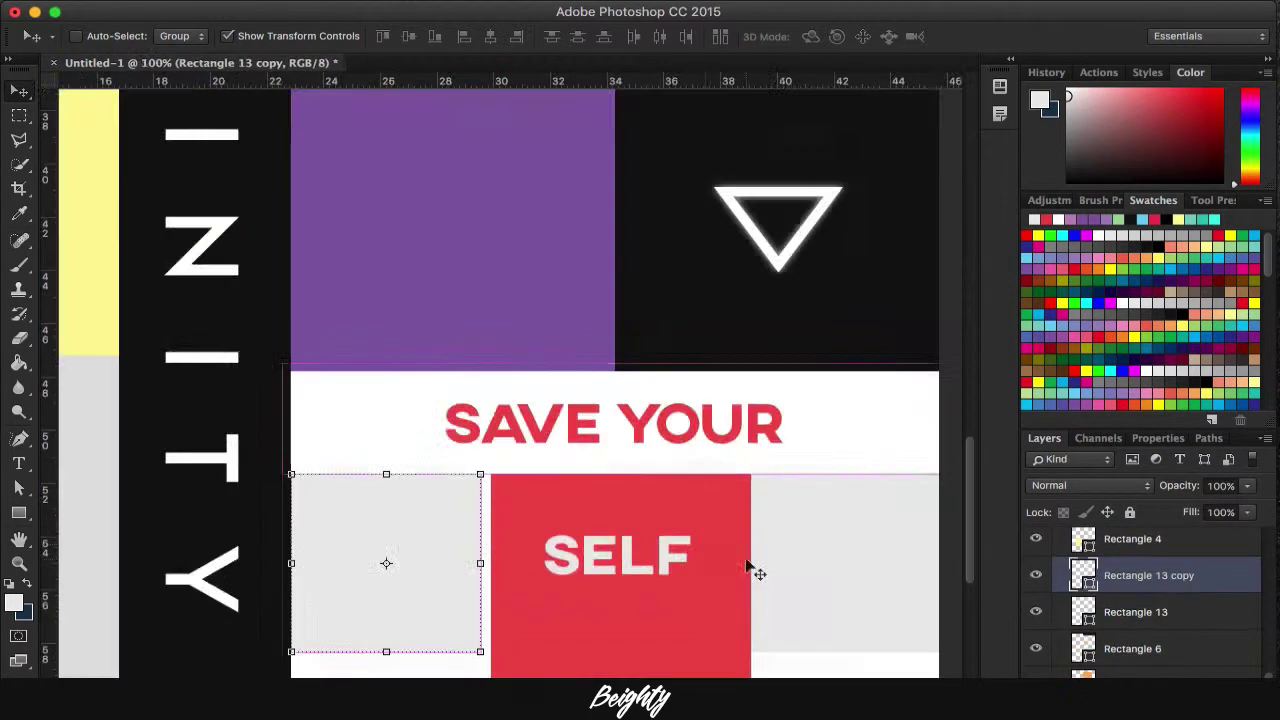
{"action": "left_click", "coordinate": [1148, 616]}
{"action": "key", "text": "ctrl+plus"}
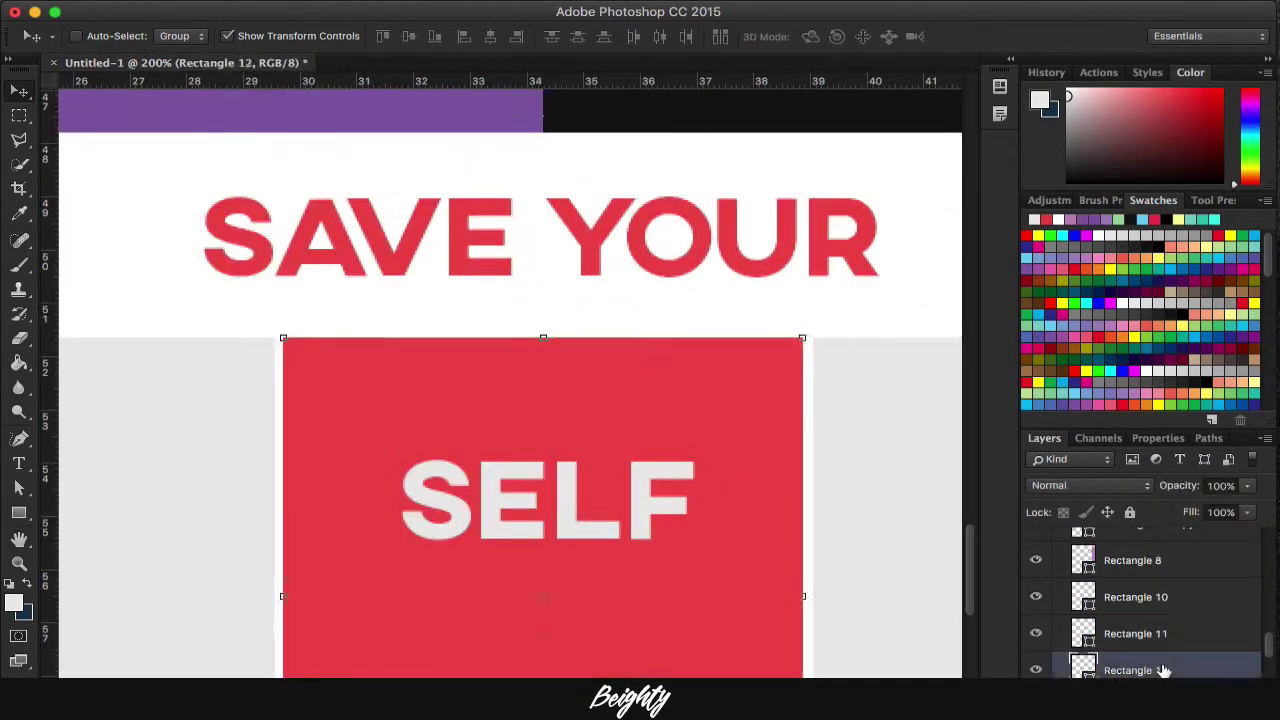
{"action": "key", "text": "ctrl+minus"}
{"action": "key", "text": "ctrl+minus"}
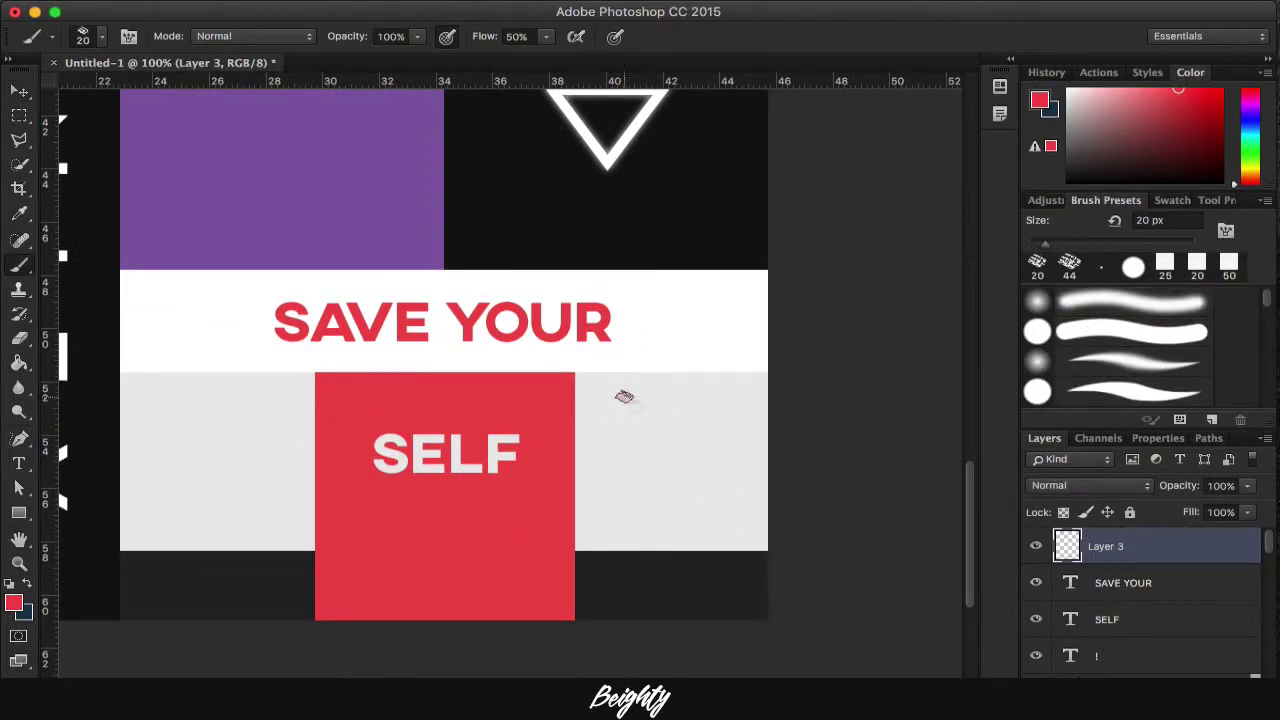
Brush a red star beside SELF and squash its height with Free Transform
{"action": "mouse_move", "coordinate": [623, 397]}
{"action": "left_mouse_down"}
{"action": "mouse_move", "coordinate": [686, 529]}
{"action": "mouse_move", "coordinate": [748, 489]}
{"action": "left_mouse_up"}
{"action": "key", "text": "ctrl+t"}
{"action": "left_click_drag", "start_coordinate": [684, 394], "coordinate": [684, 397]}
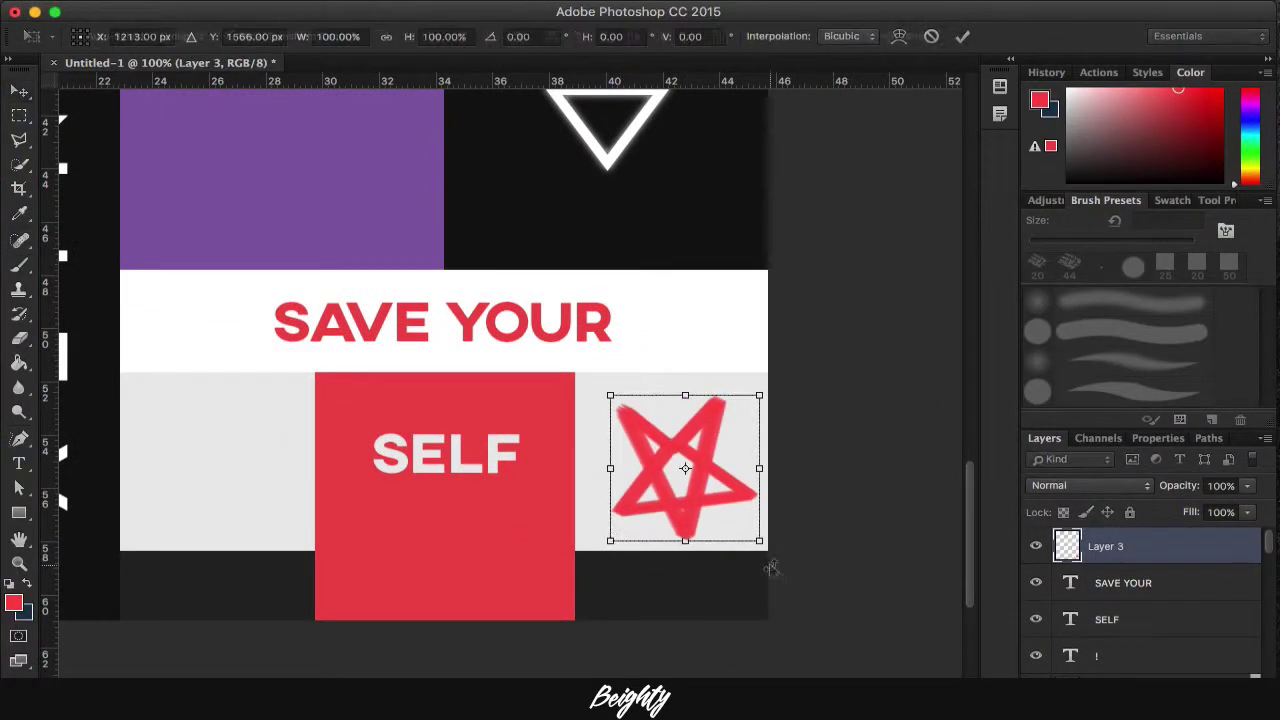
{"action": "key", "text": "Return"}
{"action": "key", "text": "ctrl+minus"}
Scale the star down and place it in the grey block right of SELF
{"action": "key", "text": "ctrl+plus"}
{"action": "left_click_drag", "start_coordinate": [771, 509], "coordinate": [768, 516]}
{"action": "key", "text": "Return"}
{"action": "key", "text": "ctrl+minus"}
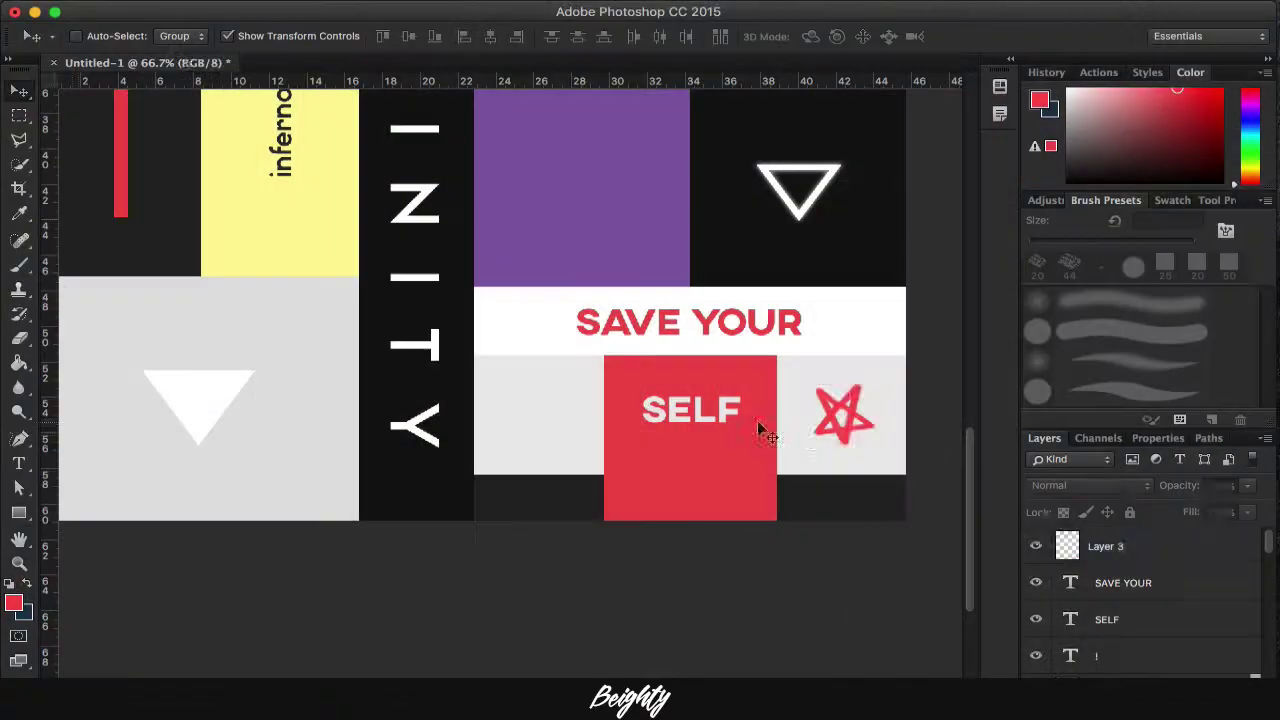
{"action": "left_click_drag", "start_coordinate": [694, 620], "coordinate": [697, 632]}
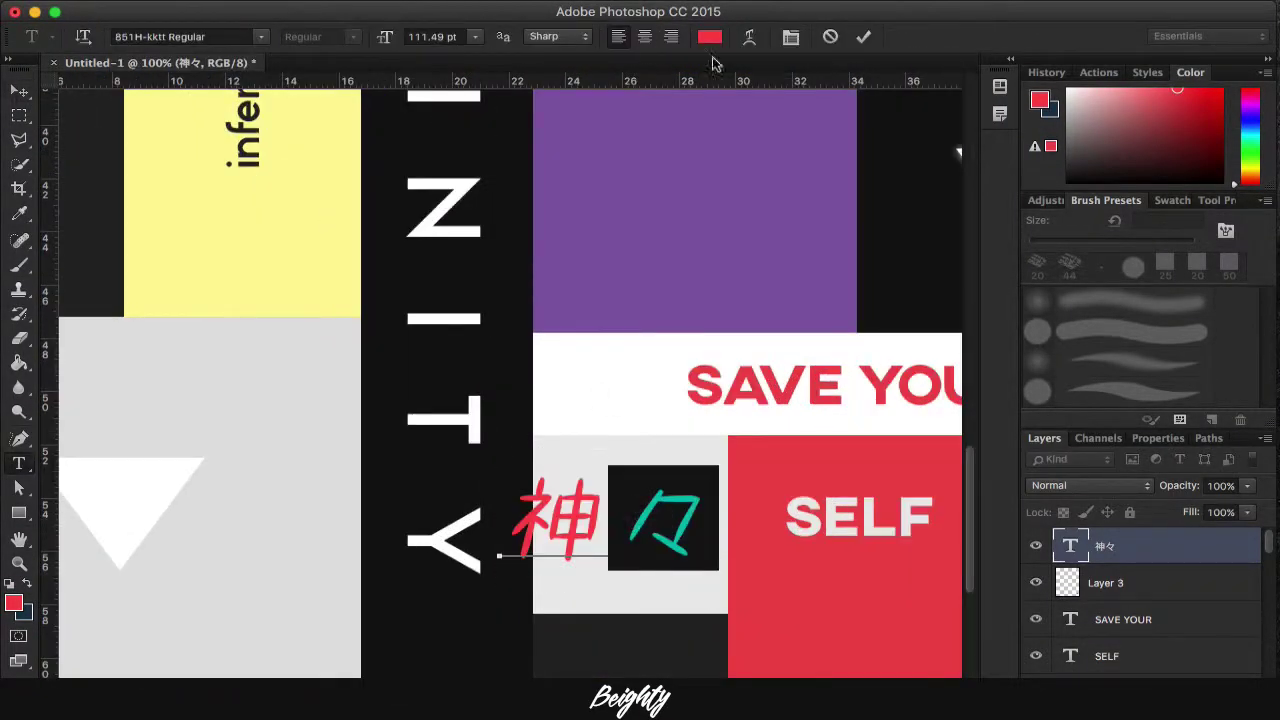
Set the 神々 text's tracking to -300 and commit the text
{"action": "key", "text": "ctrl+t"}
{"action": "key", "text": "ctrl+t"}
{"action": "key", "text": "ctrl+a"}
{"action": "key", "text": "ctrl+t"}
{"action": "left_click", "coordinate": [985, 263]}
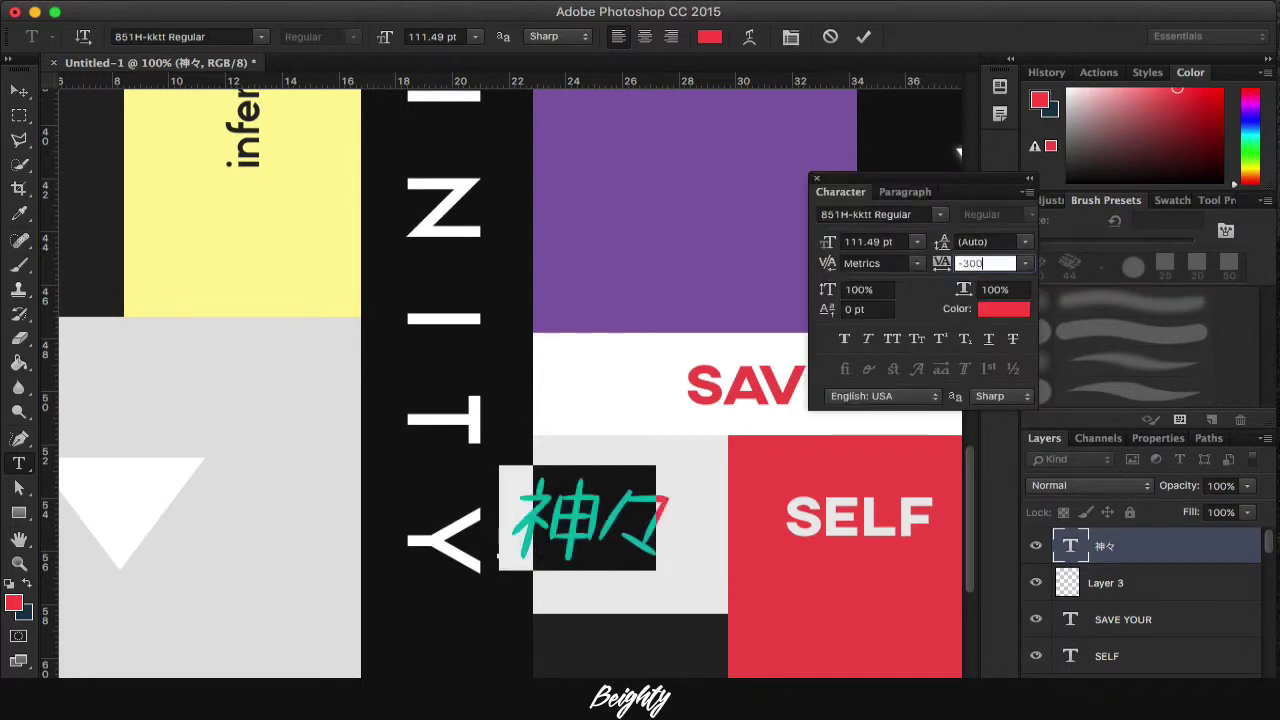
{"action": "key", "text": "ctrl+t"}
{"action": "key", "text": "ctrl+Return"}
Move the 神々 layer below Layer 3 in the layer stack
{"action": "key", "text": "v"}
{"action": "key", "text": "ctrl+minus"}
{"action": "key", "text": "ctrl+minus"}
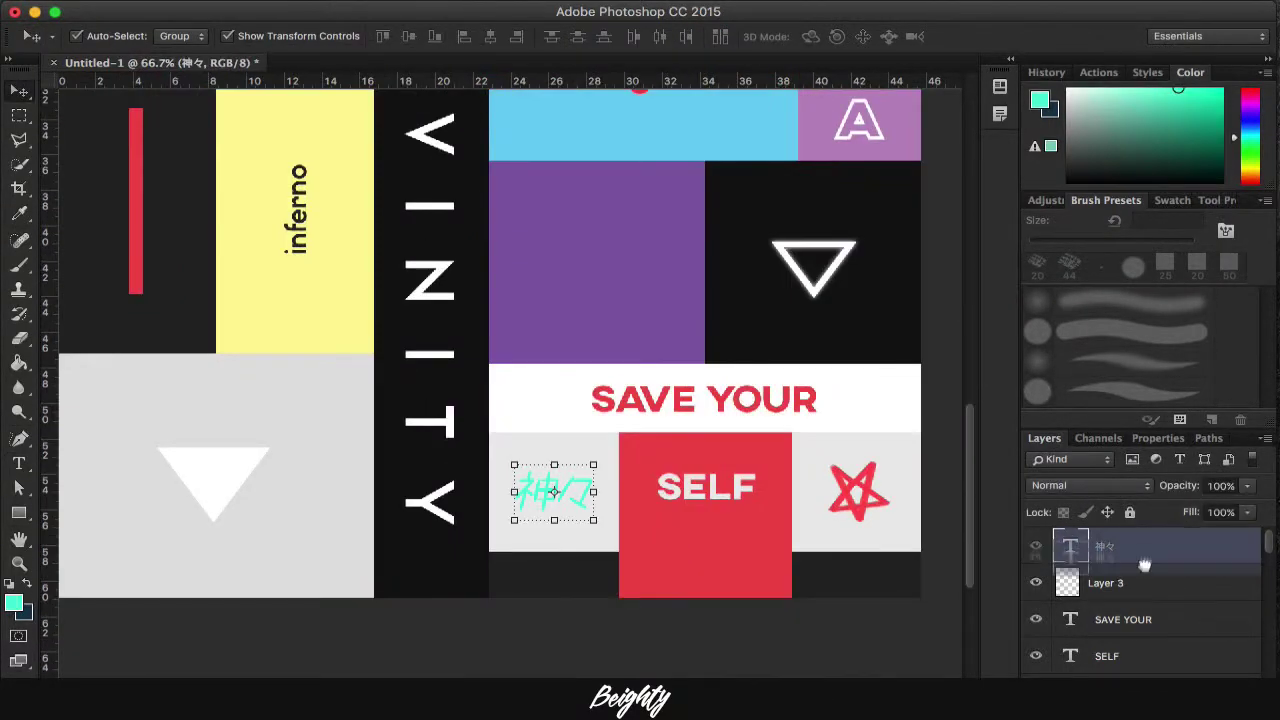
{"action": "left_click_drag", "start_coordinate": [1144, 565], "coordinate": [1140, 590]}
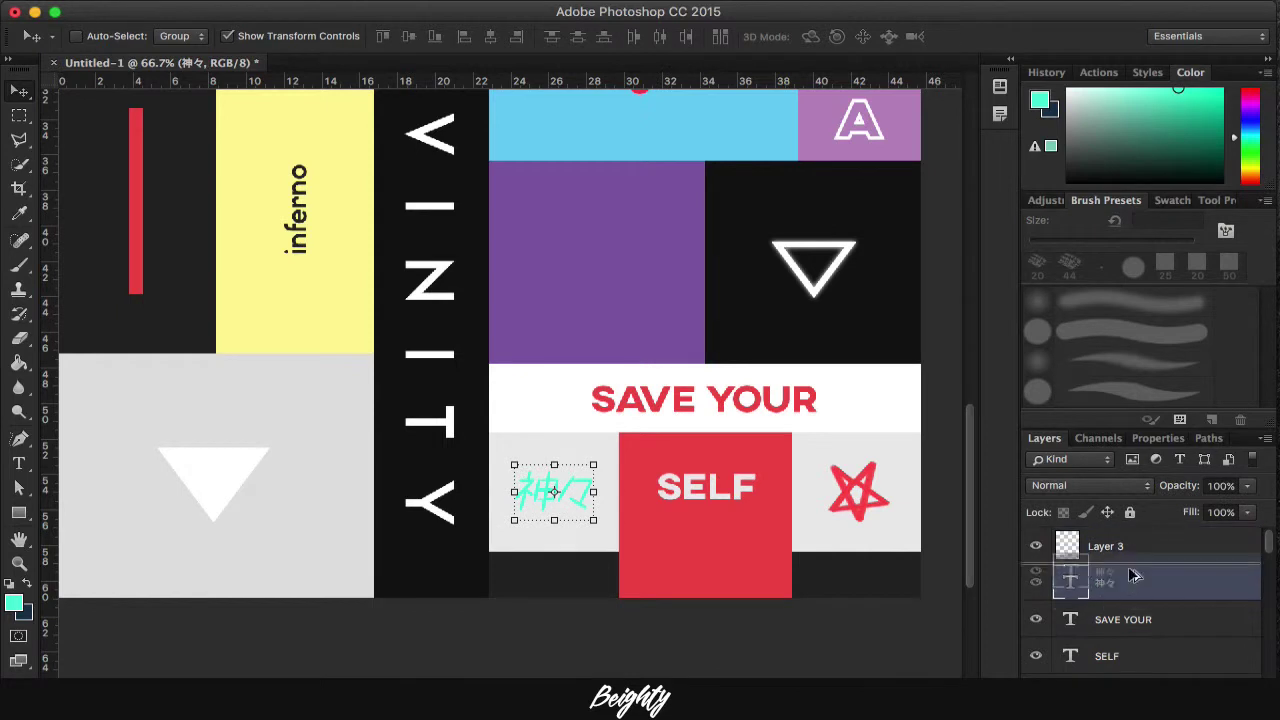